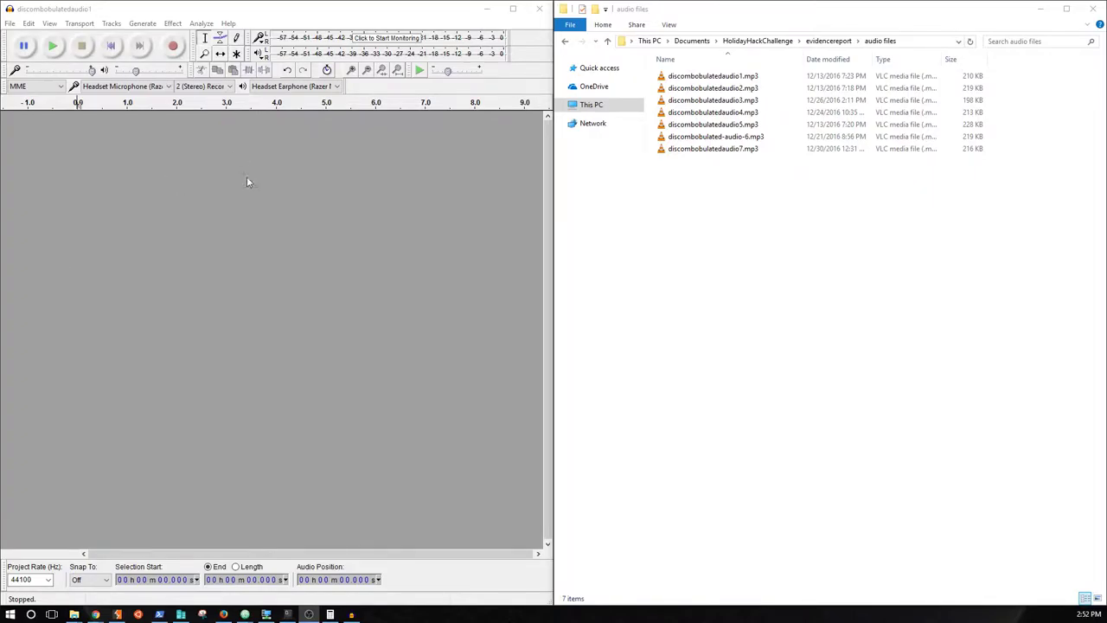
Play a discombobulatedaudio MP3 from the audio files folder in VLC.
{"action": "left_click", "coordinate": [697, 173]}
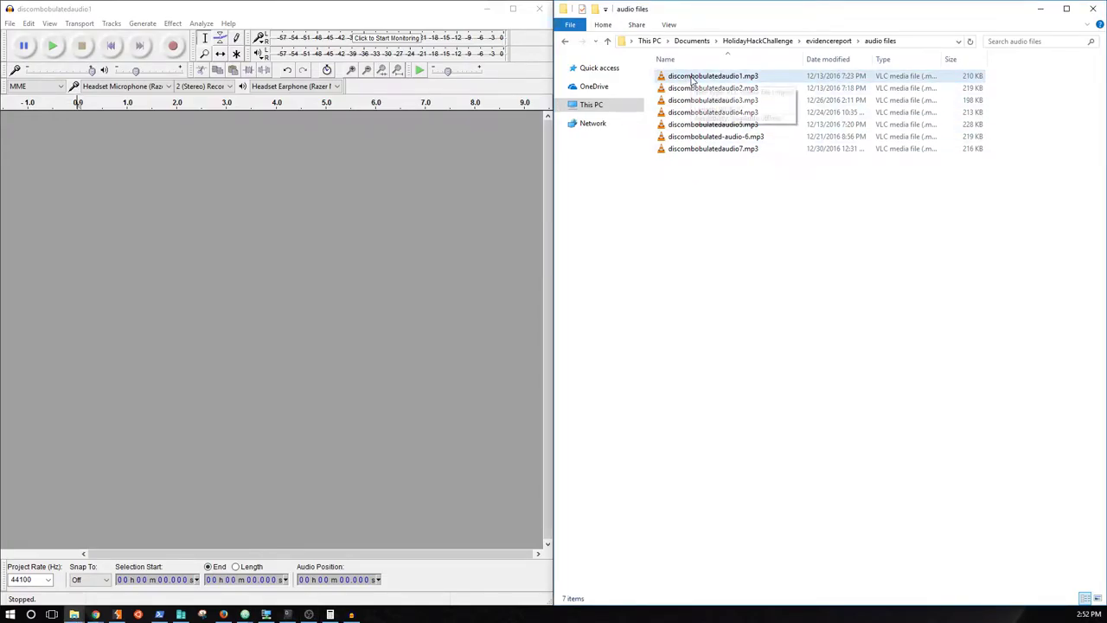
{"action": "mouse_move", "coordinate": [713, 76]}
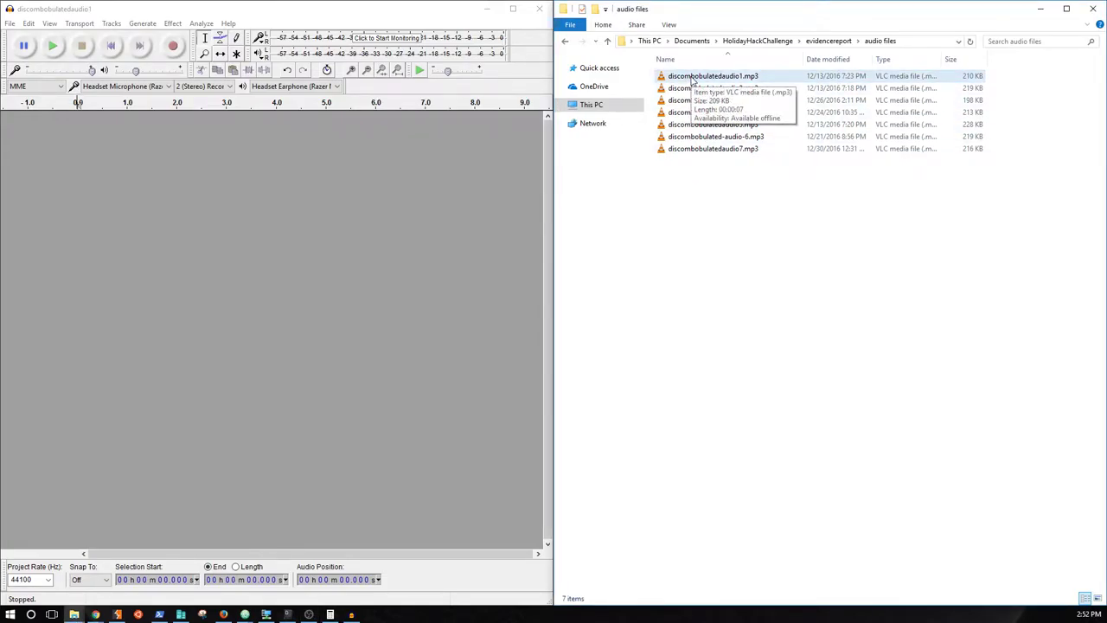
{"action": "double_click", "coordinate": [696, 77]}
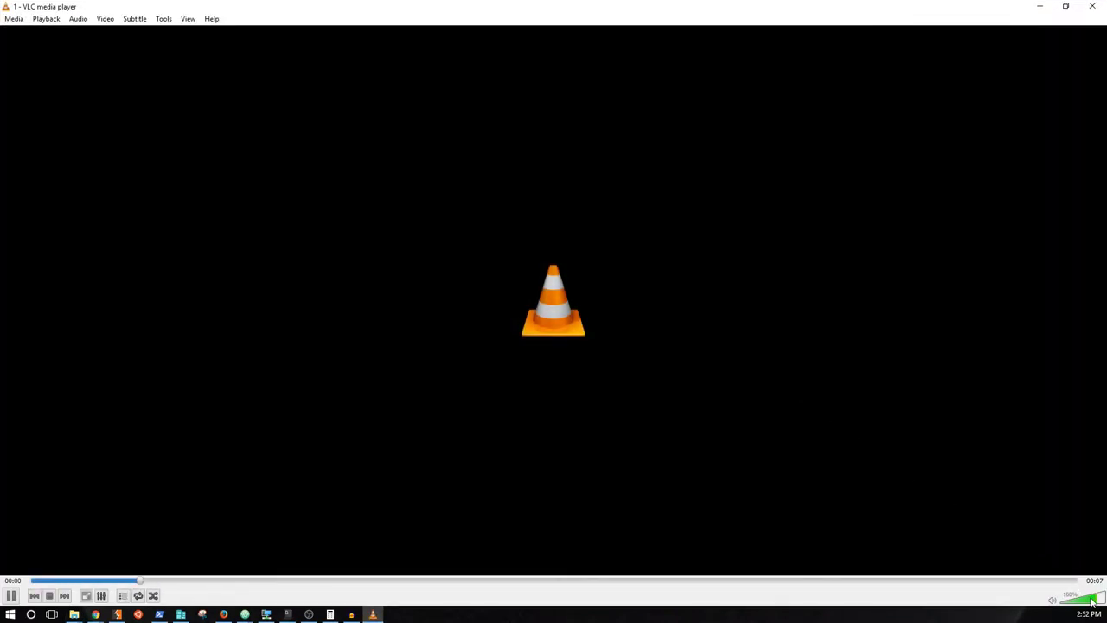
Lower VLC's volume to 72% and close the player.
{"action": "left_click", "coordinate": [1088, 599]}
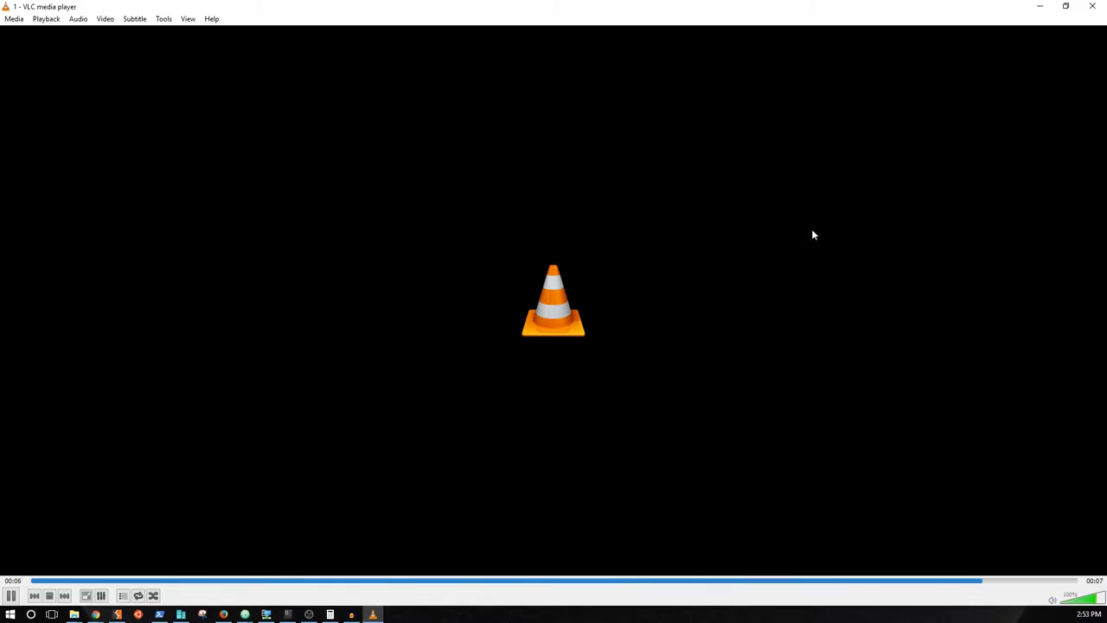
{"action": "left_click", "coordinate": [1092, 6]}
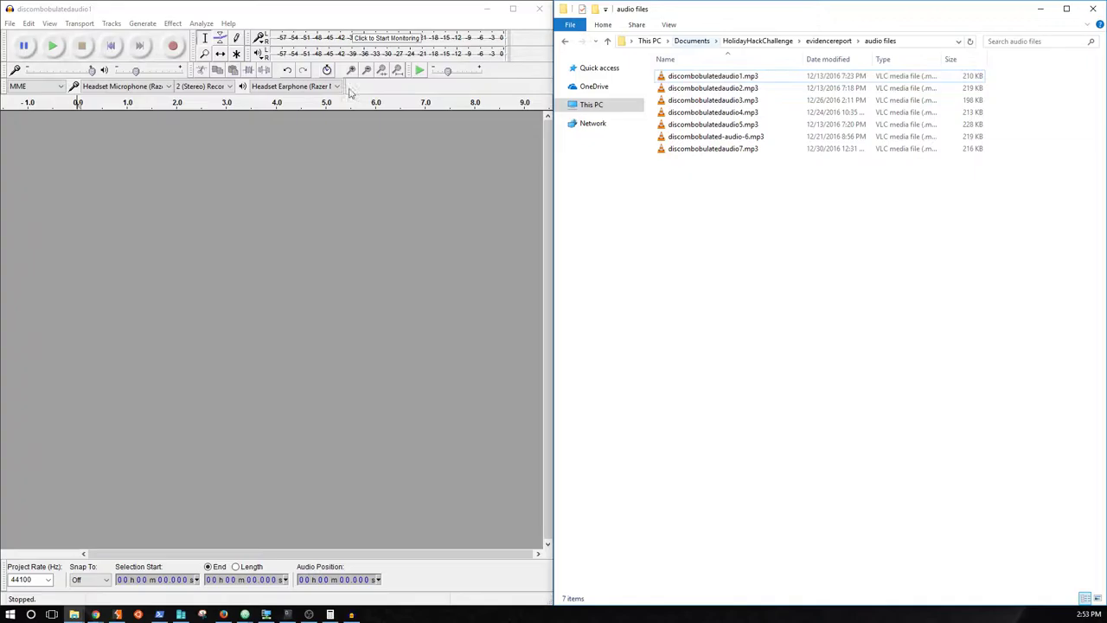
Drag discombobulatedaudio1.mp3 from the audio files folder into the empty Audacity project.
{"action": "left_click_drag", "start_coordinate": [644, 181], "coordinate": [631, 181]}
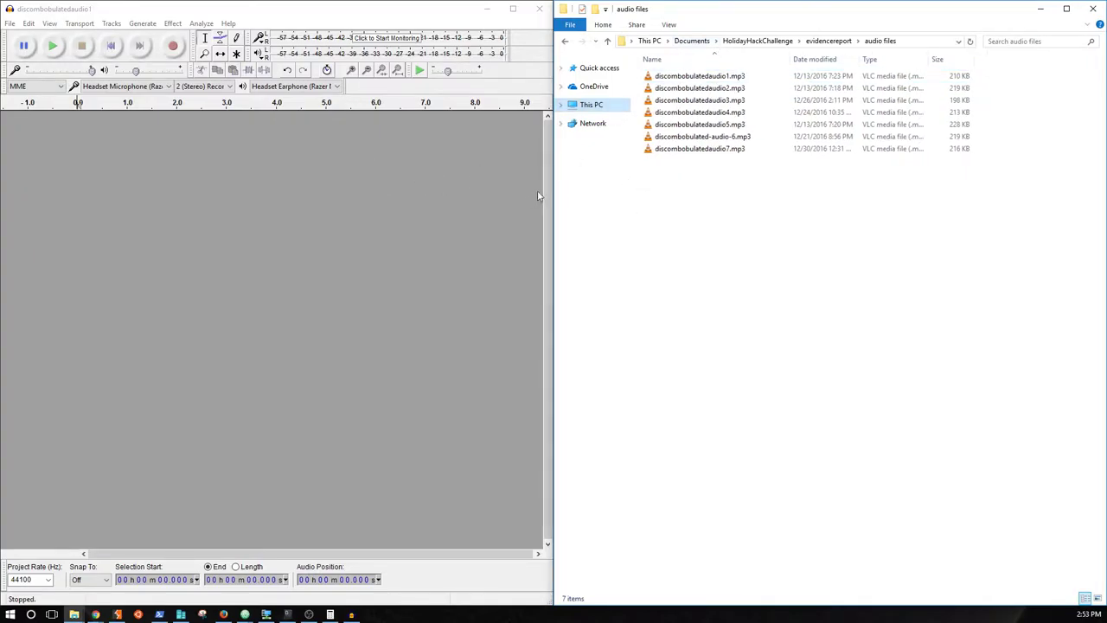
{"action": "left_click_drag", "start_coordinate": [552, 190], "coordinate": [546, 170]}
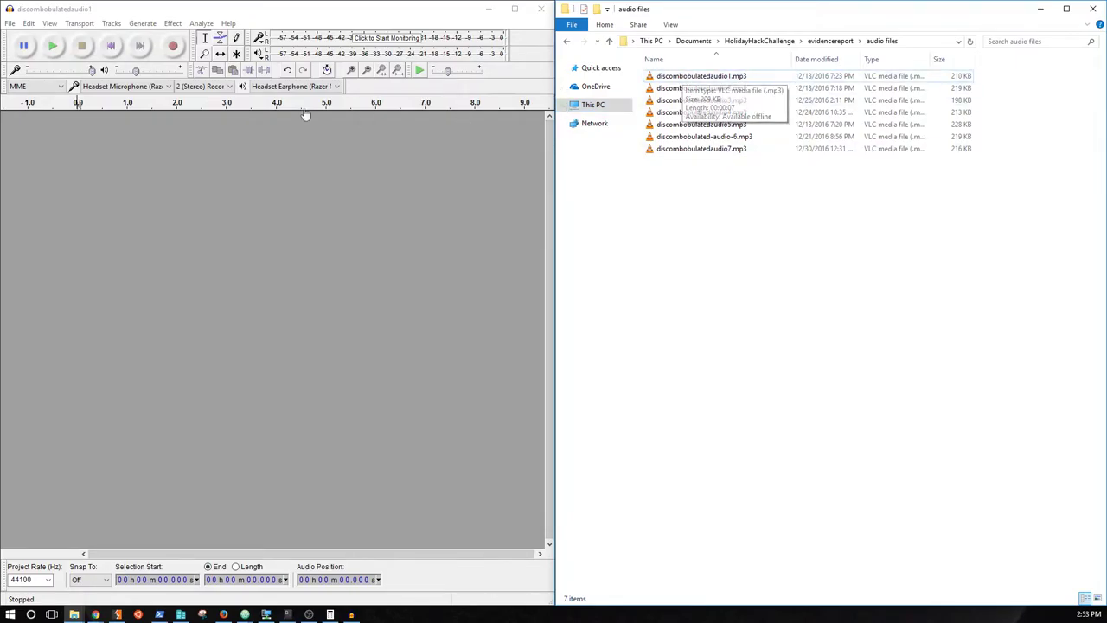
{"action": "left_click", "coordinate": [54, 6]}
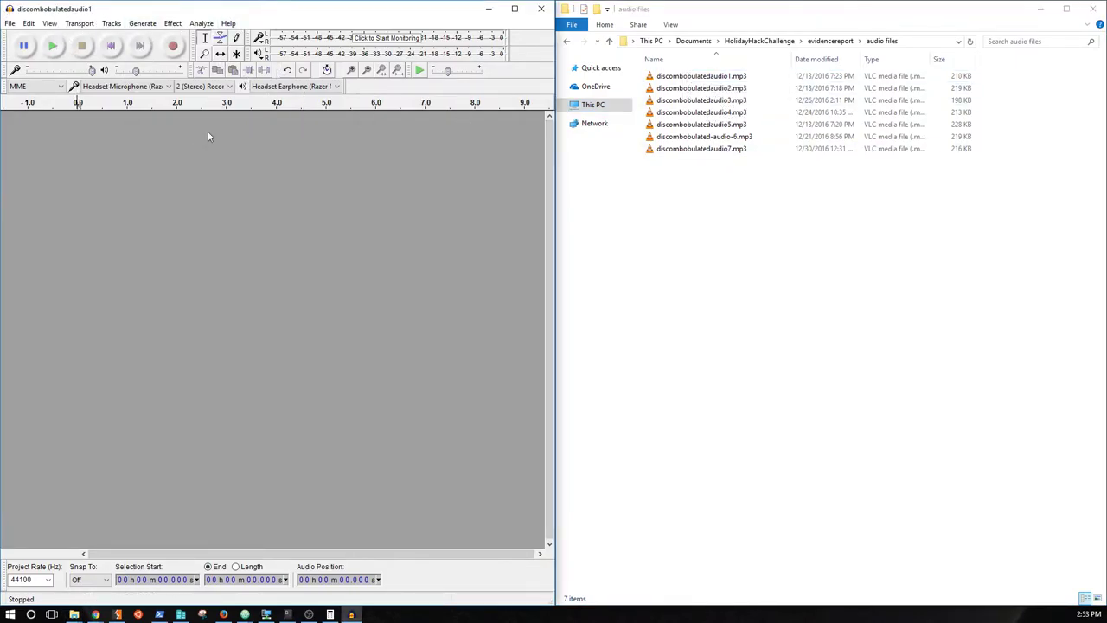
{"action": "left_click", "coordinate": [734, 207]}
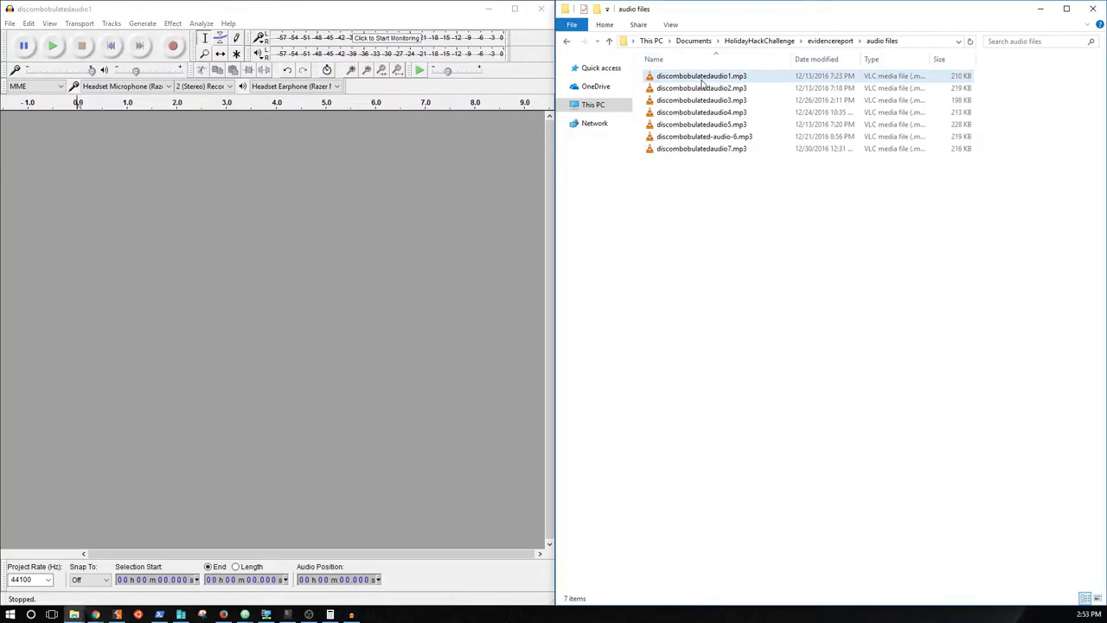
{"action": "left_click_drag", "start_coordinate": [700, 76], "coordinate": [333, 158]}
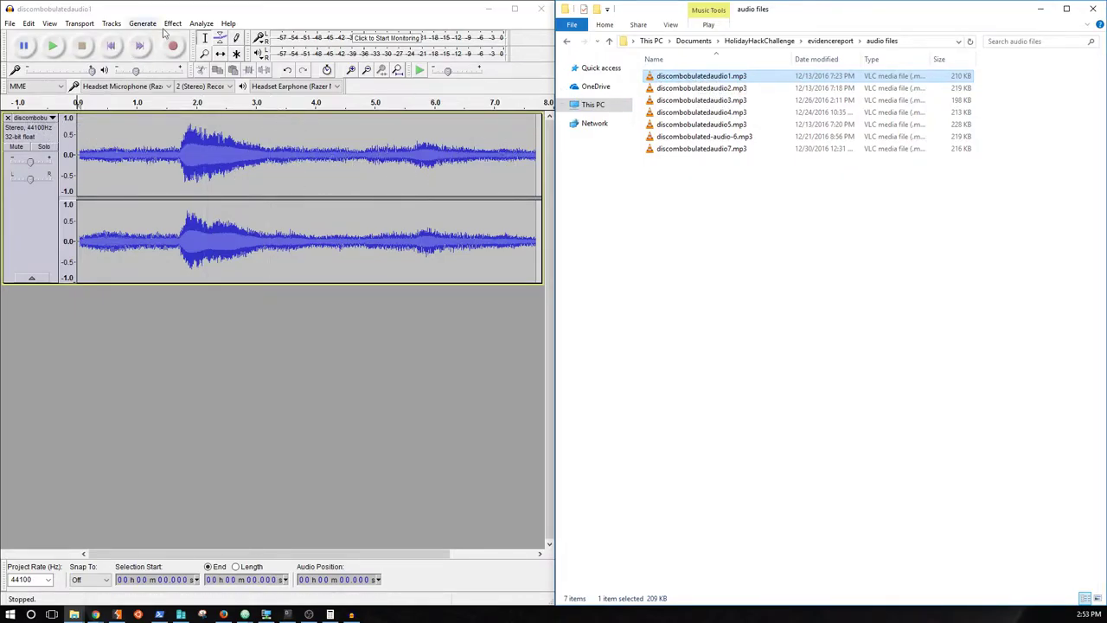
{"action": "left_click", "coordinate": [52, 46]}
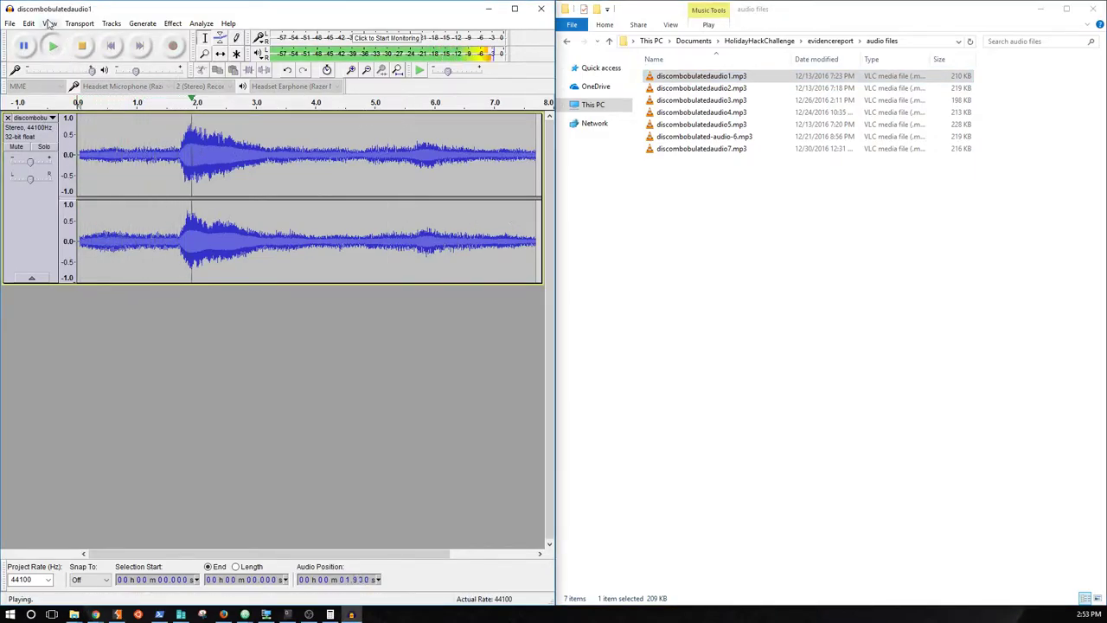
{"action": "left_click", "coordinate": [82, 48]}
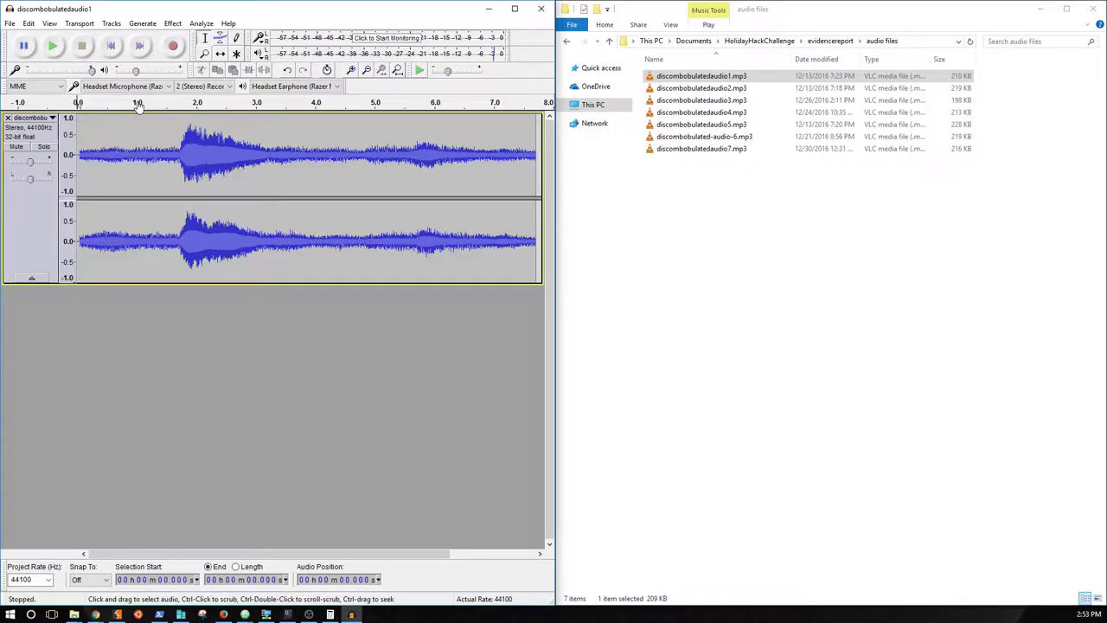
{"action": "left_click", "coordinate": [172, 24]}
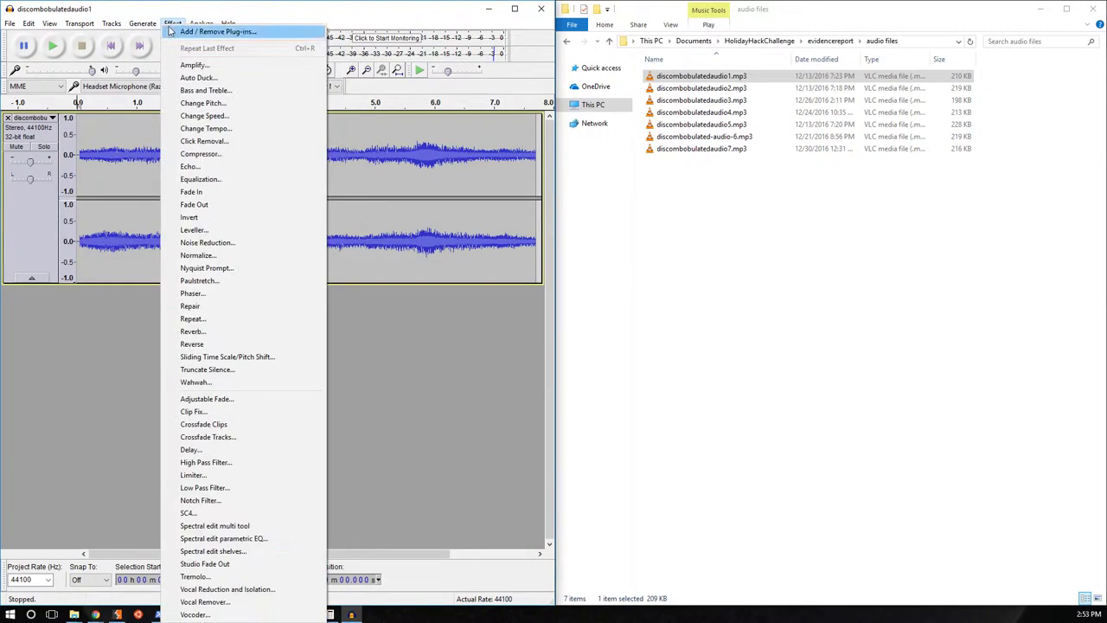
{"action": "left_click", "coordinate": [229, 128]}
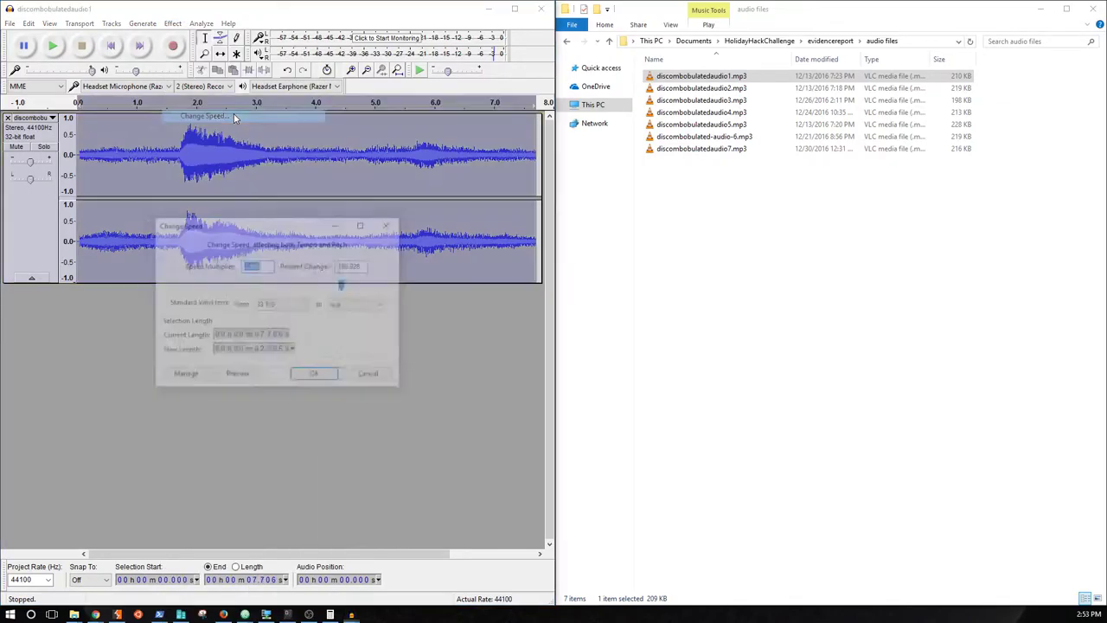
{"action": "mouse_move", "coordinate": [343, 286]}
{"action": "left_mouse_down"}
{"action": "mouse_move", "coordinate": [397, 297]}
{"action": "mouse_move", "coordinate": [302, 292]}
{"action": "left_mouse_up"}
{"action": "left_click", "coordinate": [237, 377]}
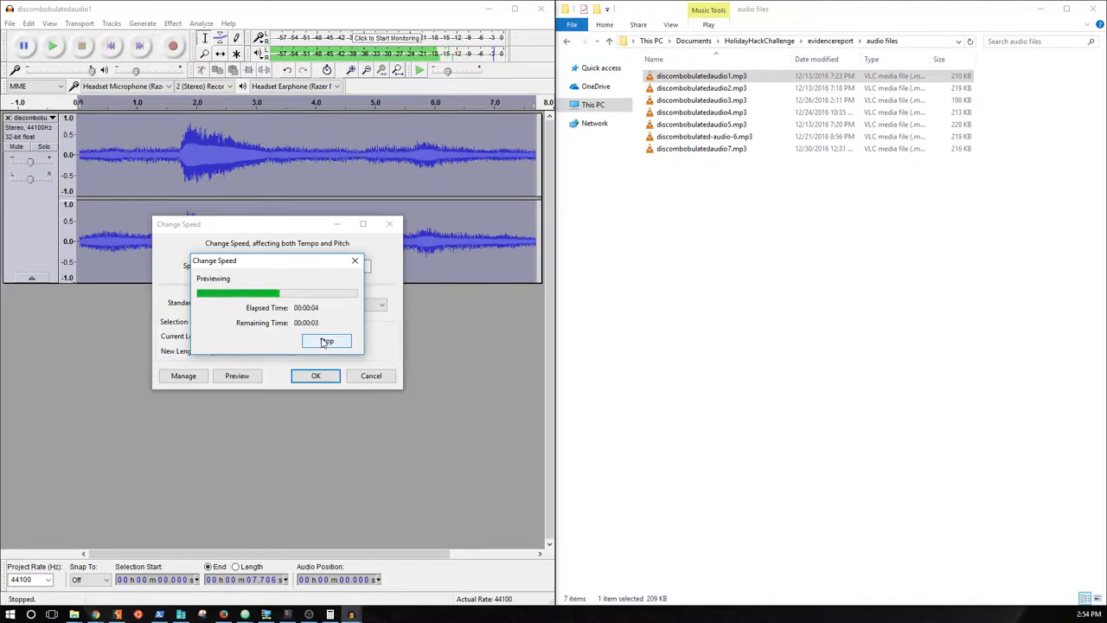
{"action": "left_click", "coordinate": [326, 342]}
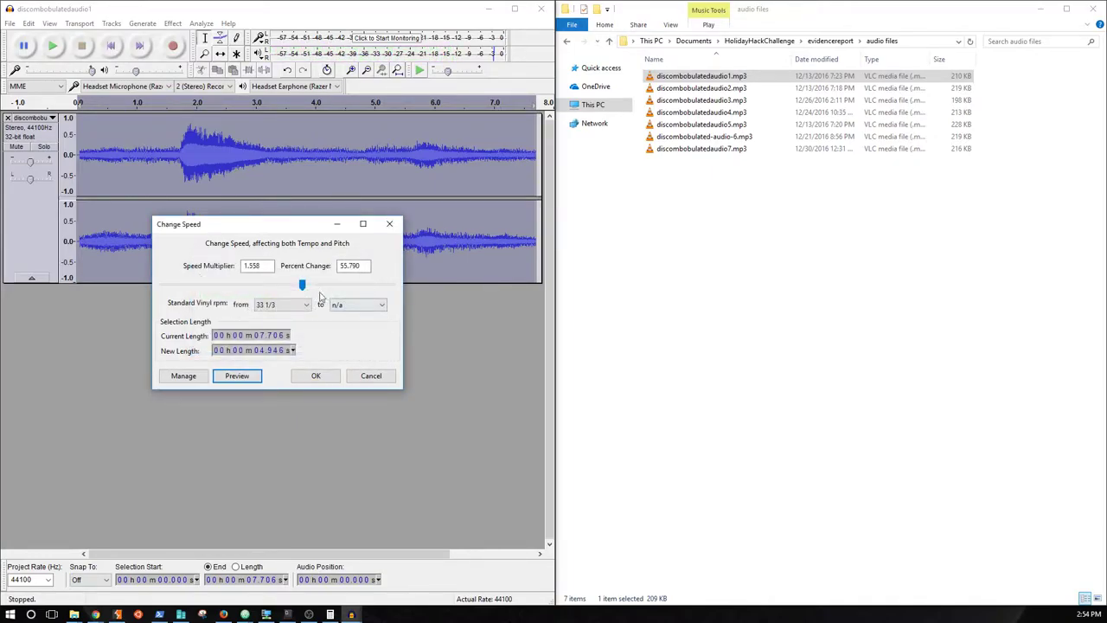
{"action": "left_click_drag", "start_coordinate": [304, 288], "coordinate": [313, 285]}
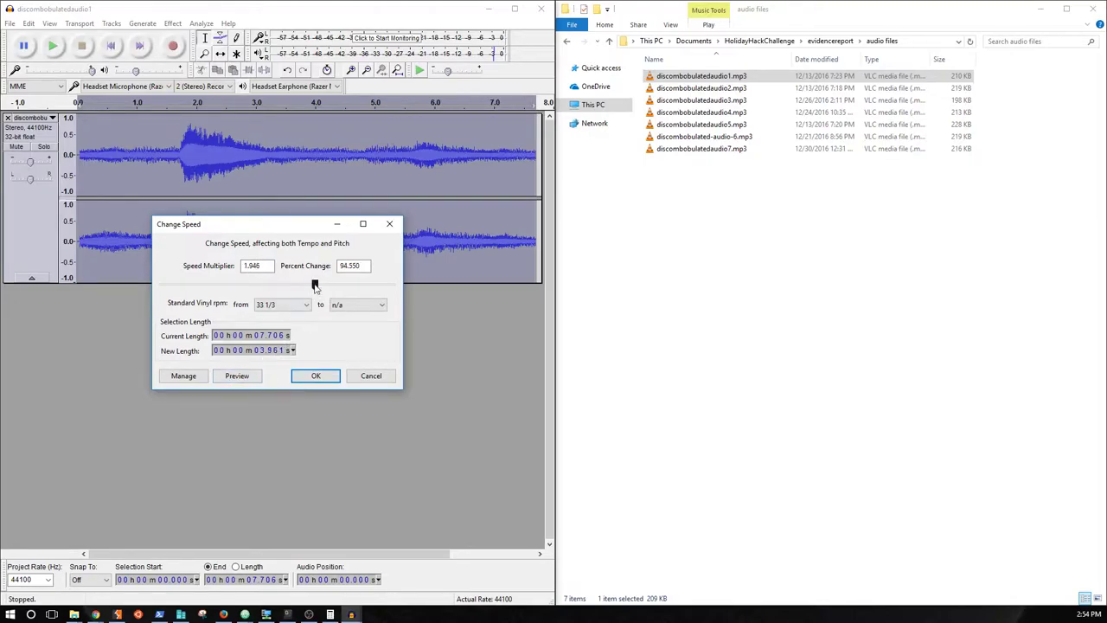
{"action": "left_click", "coordinate": [243, 378]}
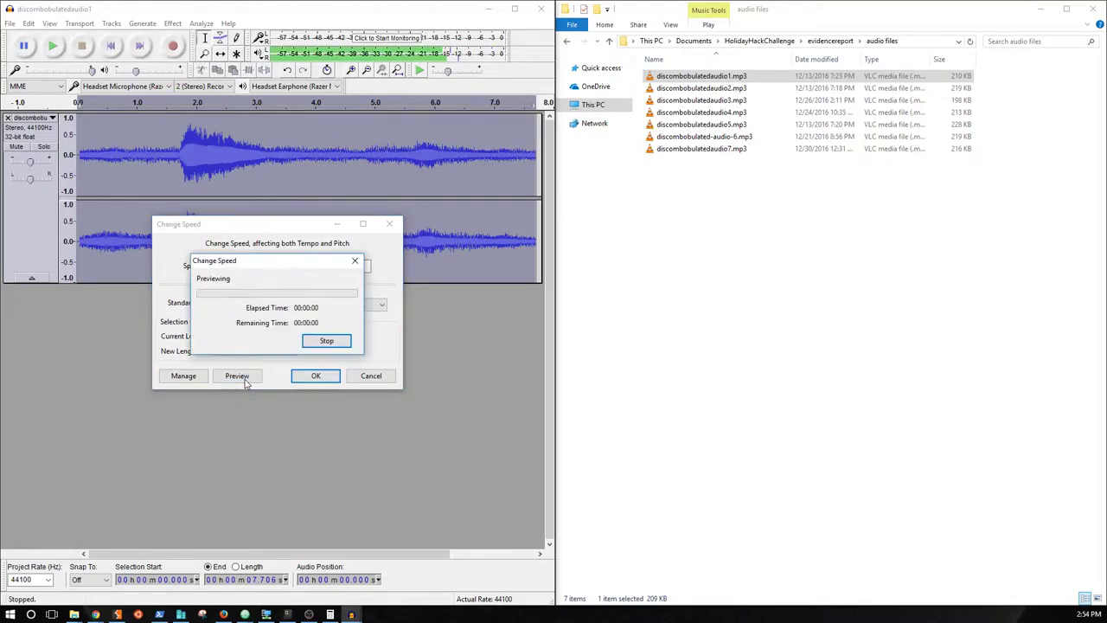
{"action": "left_click", "coordinate": [327, 341]}
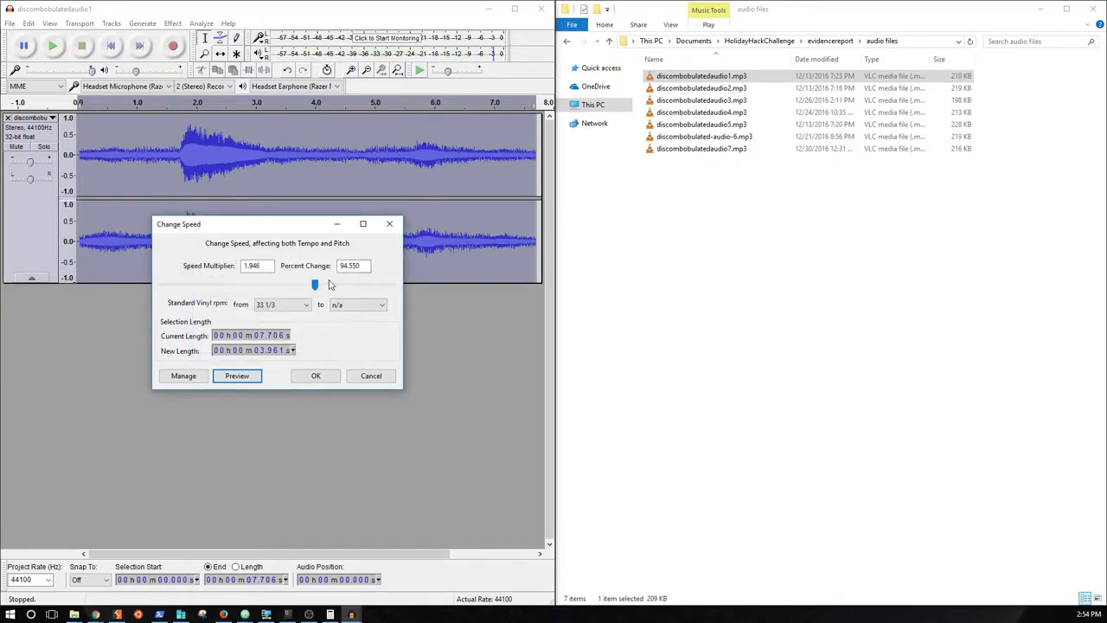
{"action": "left_click", "coordinate": [367, 376]}
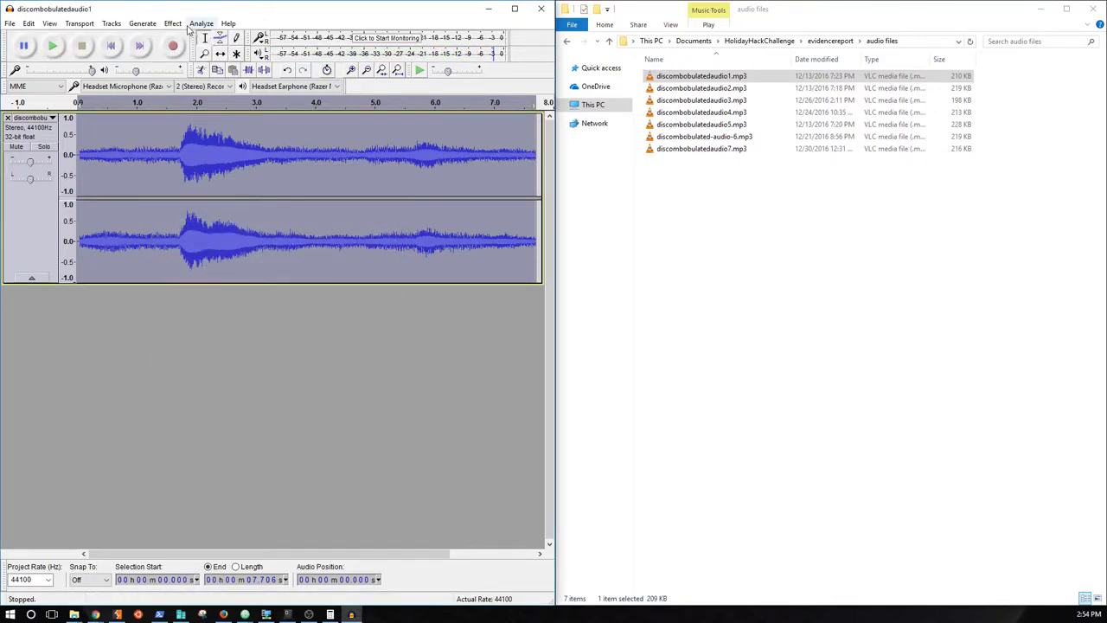
{"action": "left_click", "coordinate": [171, 23]}
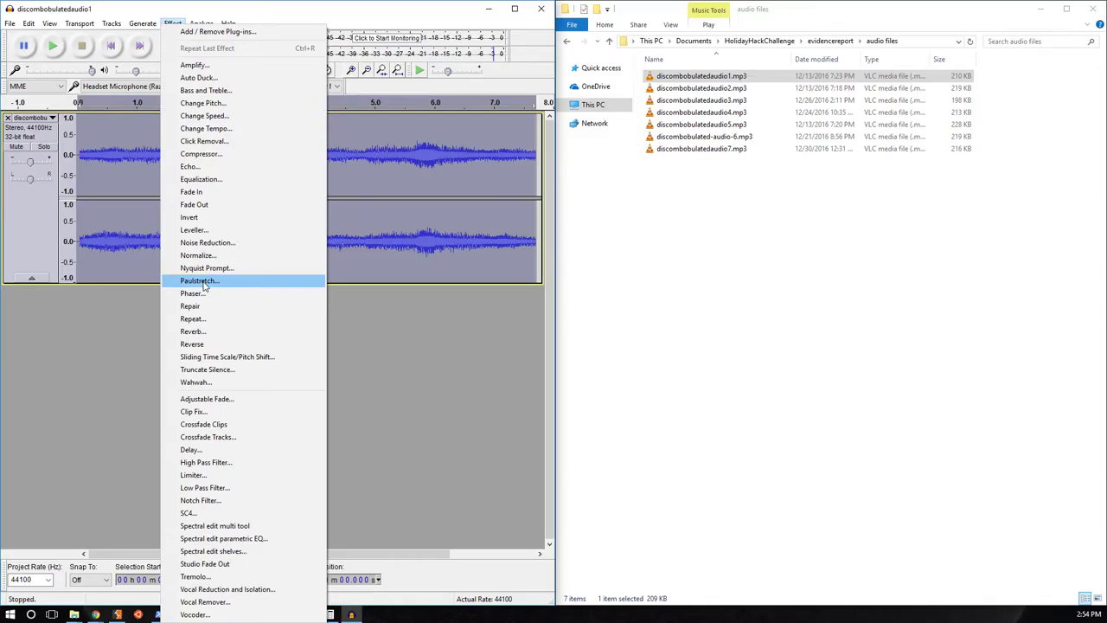
{"action": "left_click", "coordinate": [208, 104]}
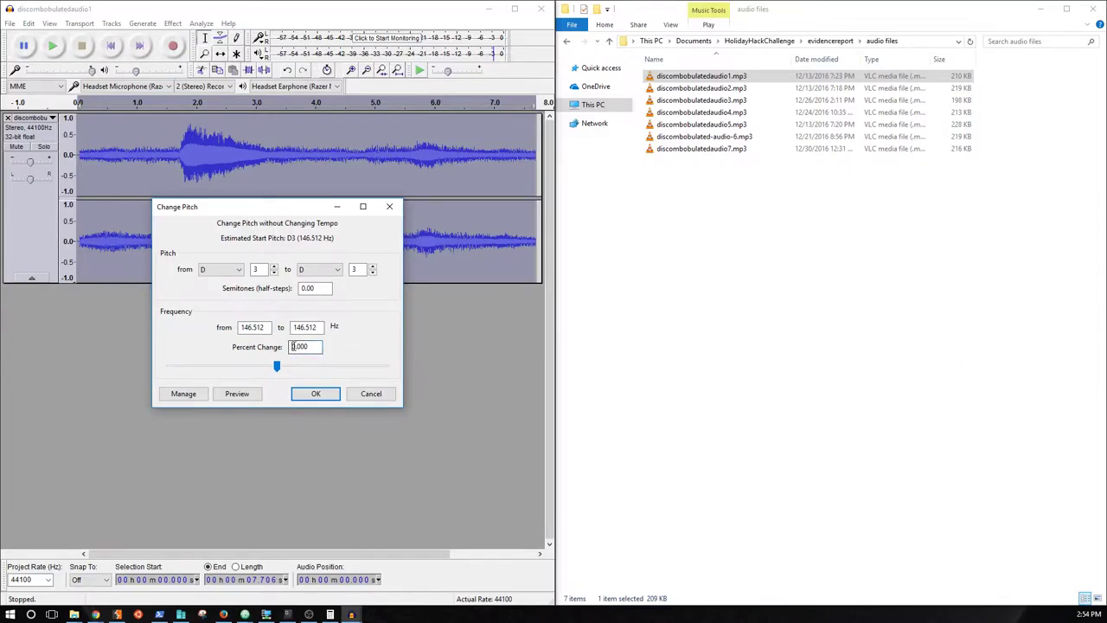
{"action": "type", "text": "25"}
{"action": "left_click", "coordinate": [237, 393]}
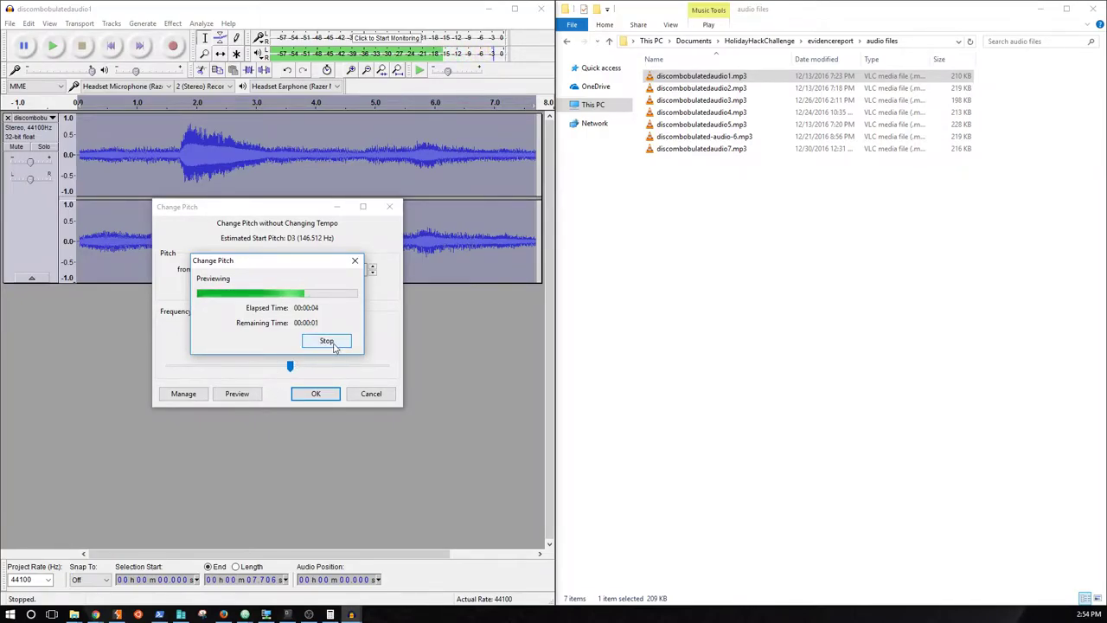
{"action": "left_click", "coordinate": [328, 341]}
{"action": "double_click", "coordinate": [299, 346]}
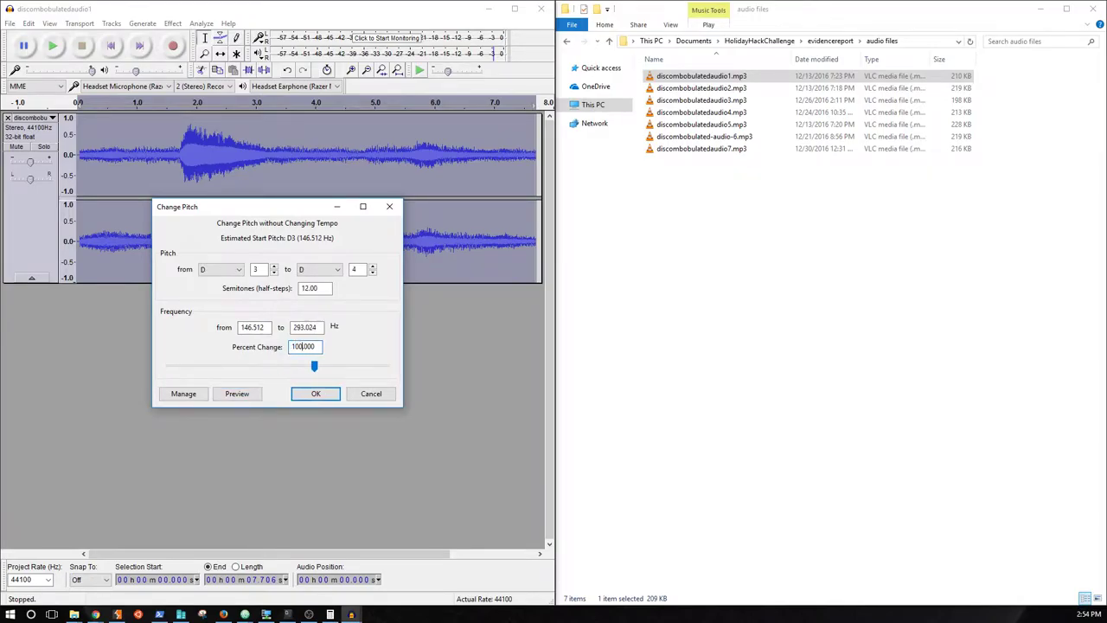
{"action": "key", "text": "BackSpace"}
{"action": "type", "text": "200"}
{"action": "left_click", "coordinate": [244, 394]}
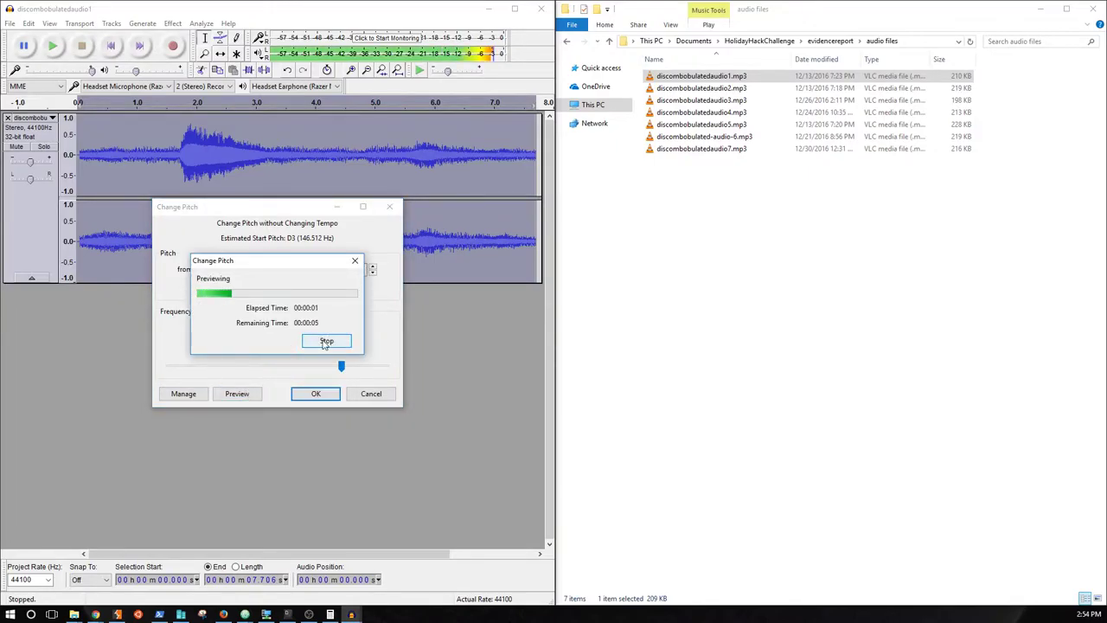
{"action": "left_click", "coordinate": [293, 338]}
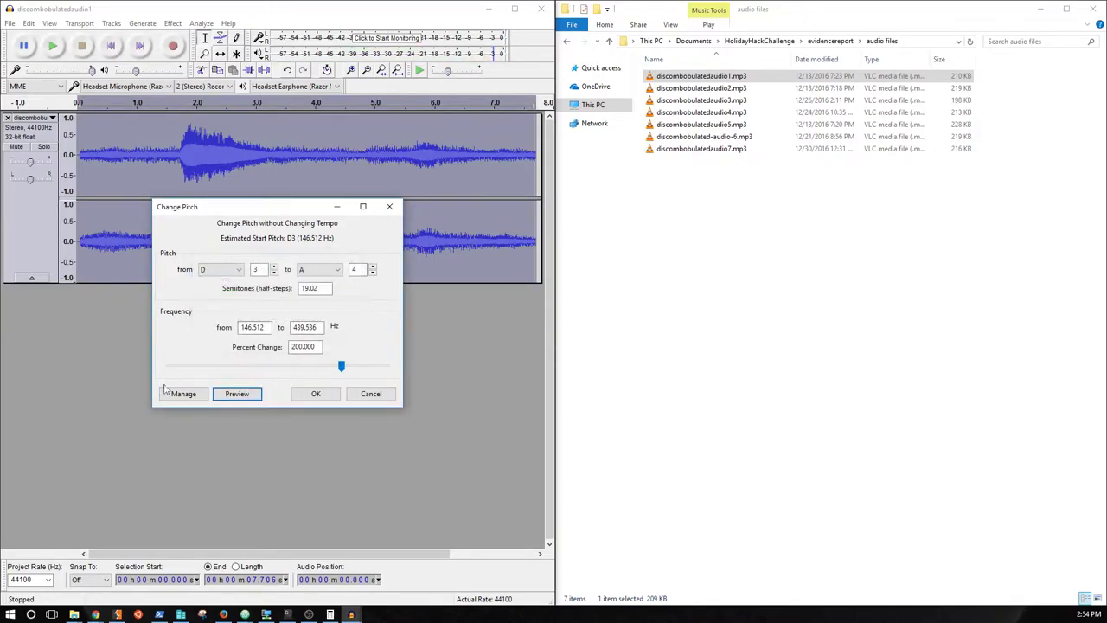
{"action": "left_click", "coordinate": [372, 394]}
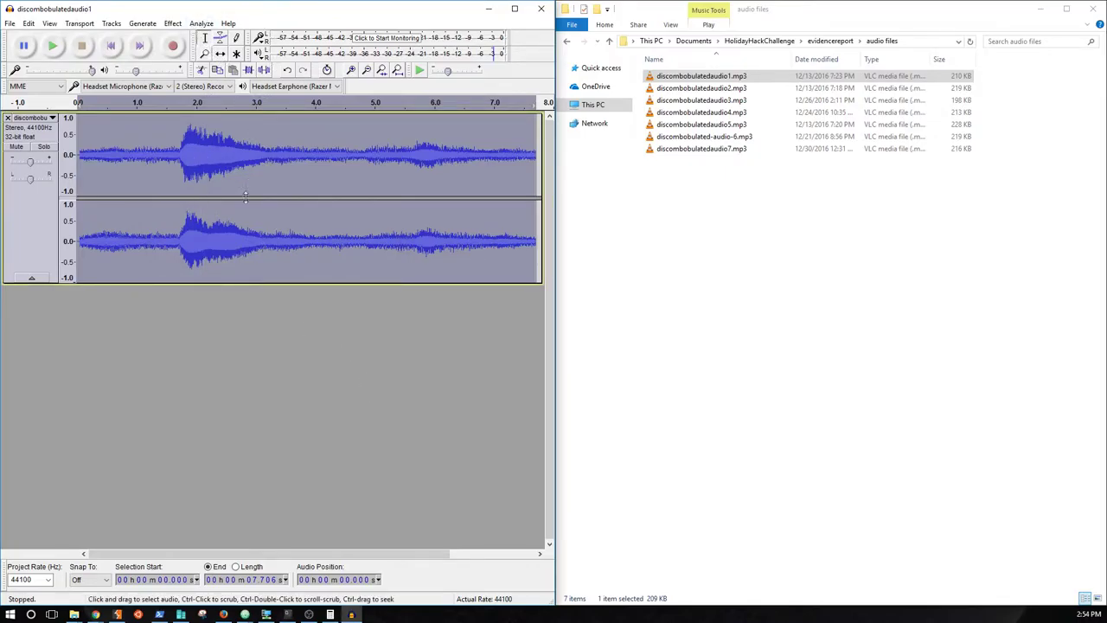
Try the speed-changing effect on the clip, then close it without applying.
{"action": "left_click", "coordinate": [248, 185]}
{"action": "left_click", "coordinate": [200, 23]}
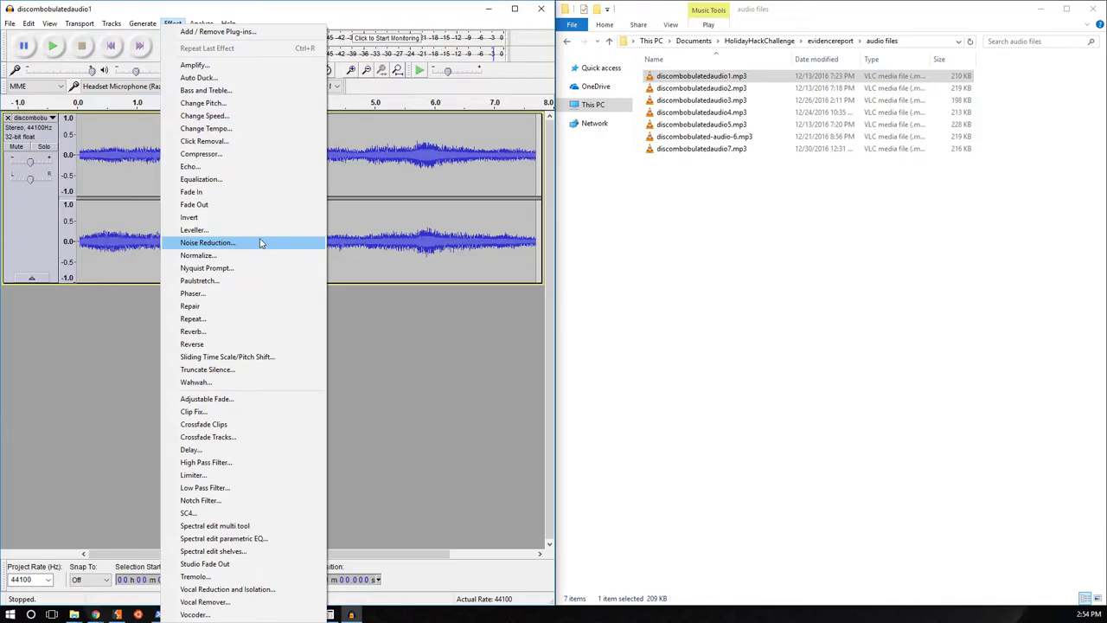
{"action": "left_click", "coordinate": [243, 122]}
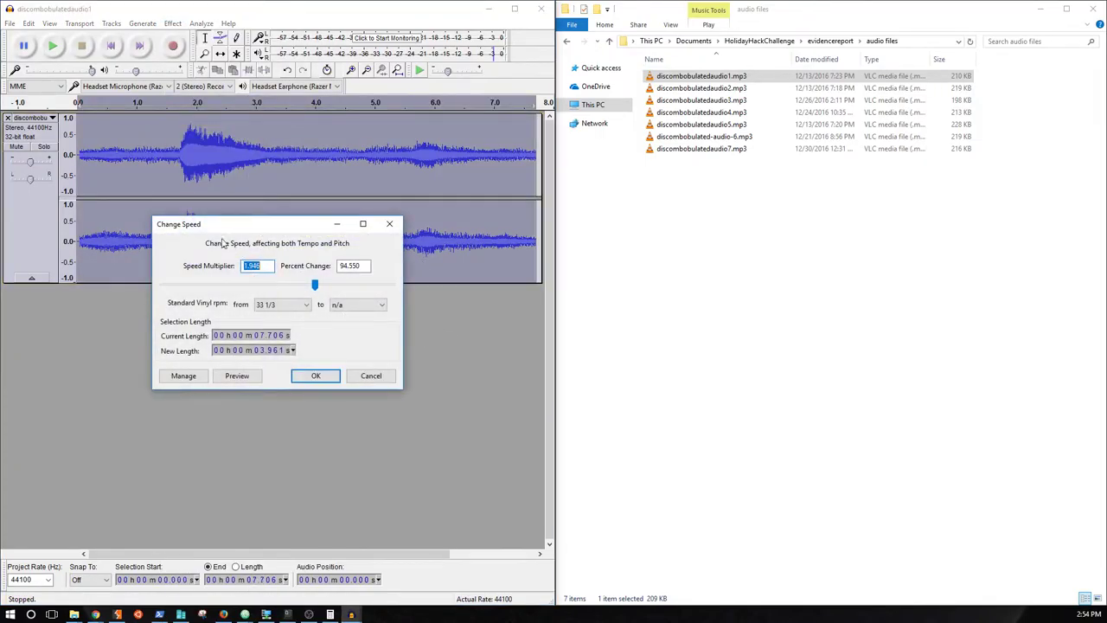
{"action": "left_click", "coordinate": [389, 223]}
Preview Change Tempo at its default and at a 200% increase.
{"action": "left_click", "coordinate": [200, 23]}
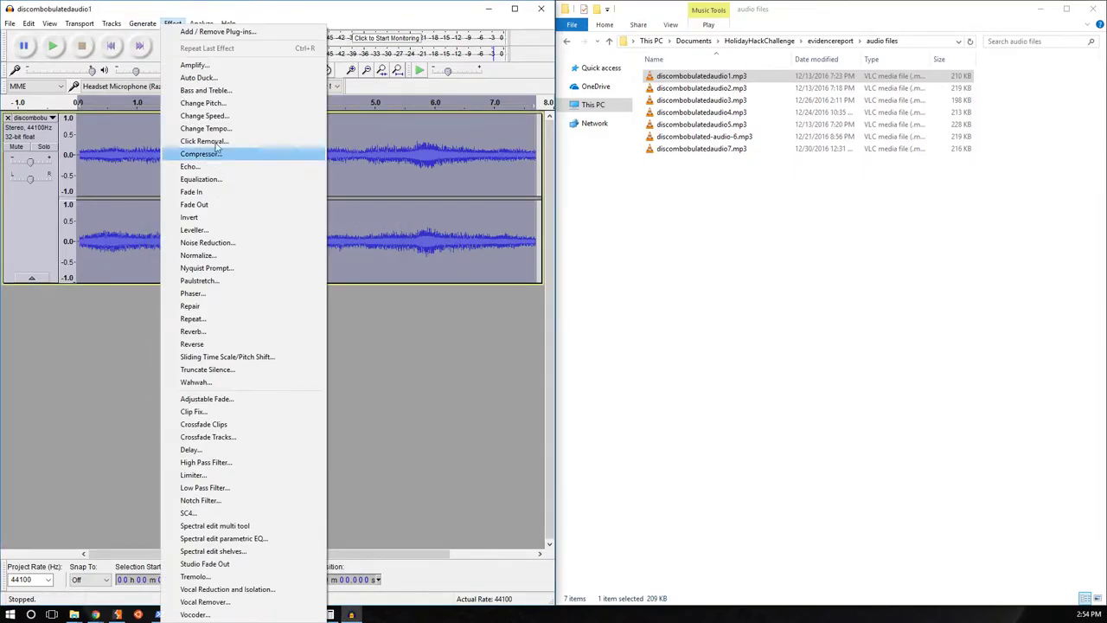
{"action": "left_click", "coordinate": [243, 134]}
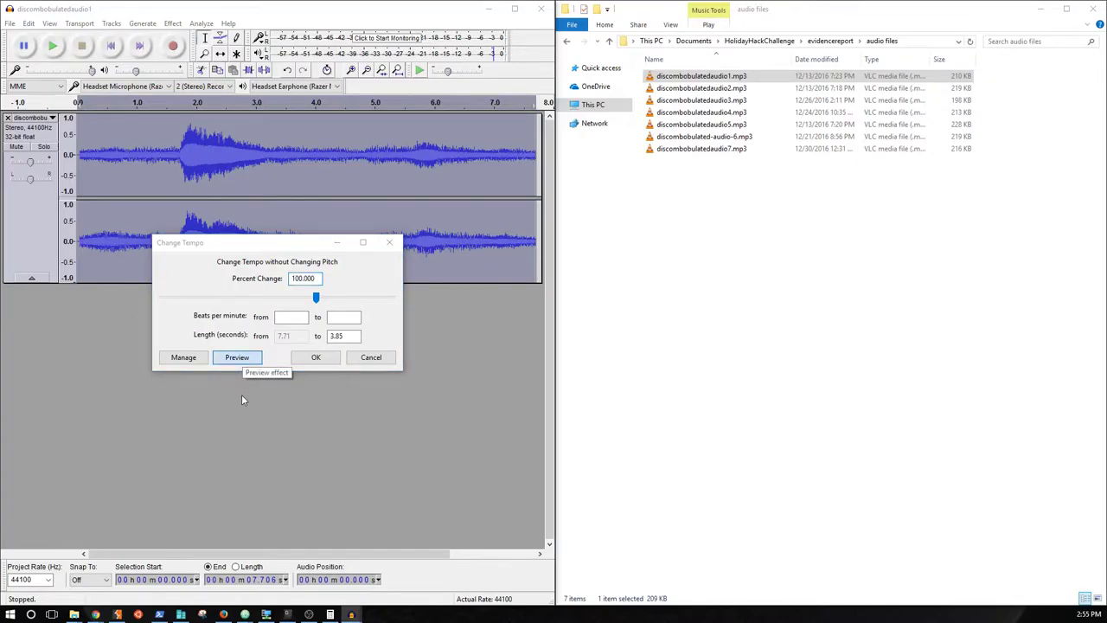
{"action": "left_click", "coordinate": [243, 358]}
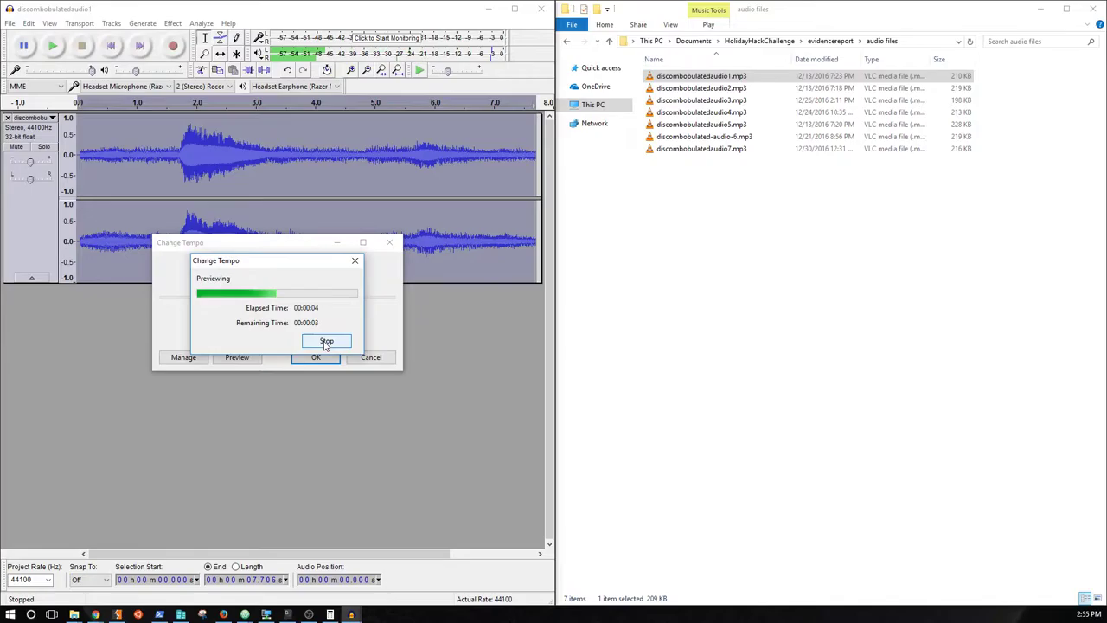
{"action": "left_click", "coordinate": [326, 341]}
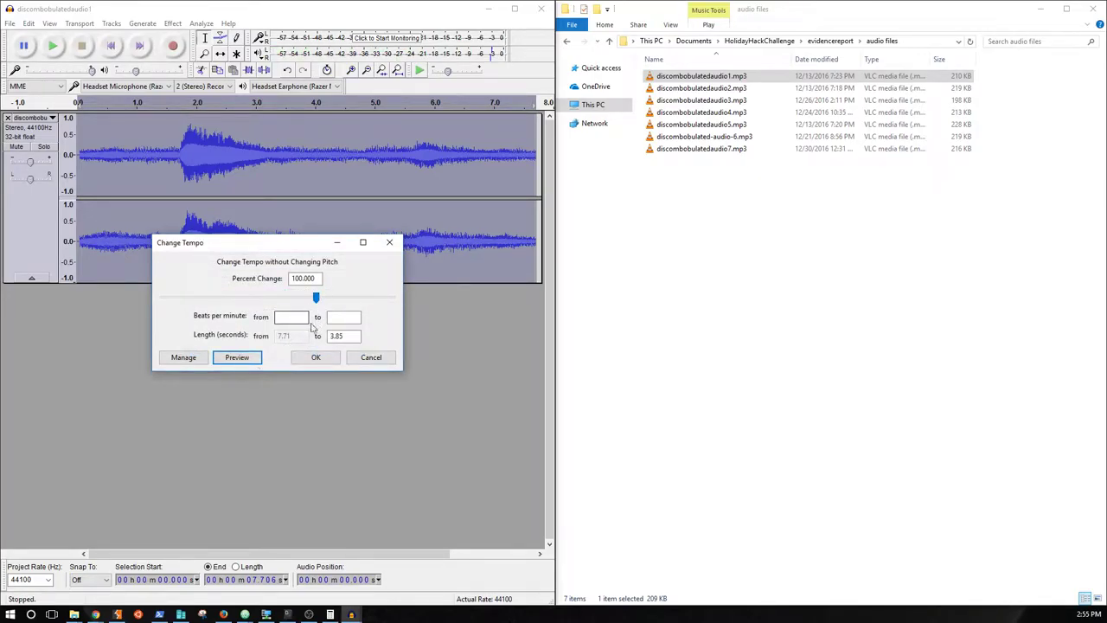
{"action": "double_click", "coordinate": [297, 277]}
{"action": "type", "text": "200"}
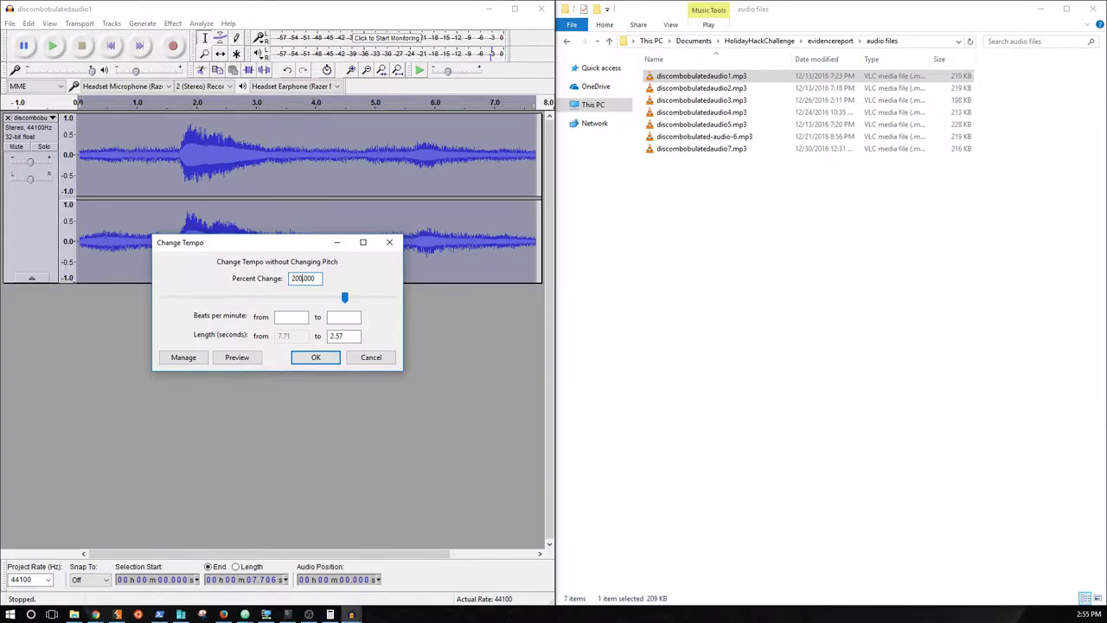
{"action": "left_click", "coordinate": [256, 355]}
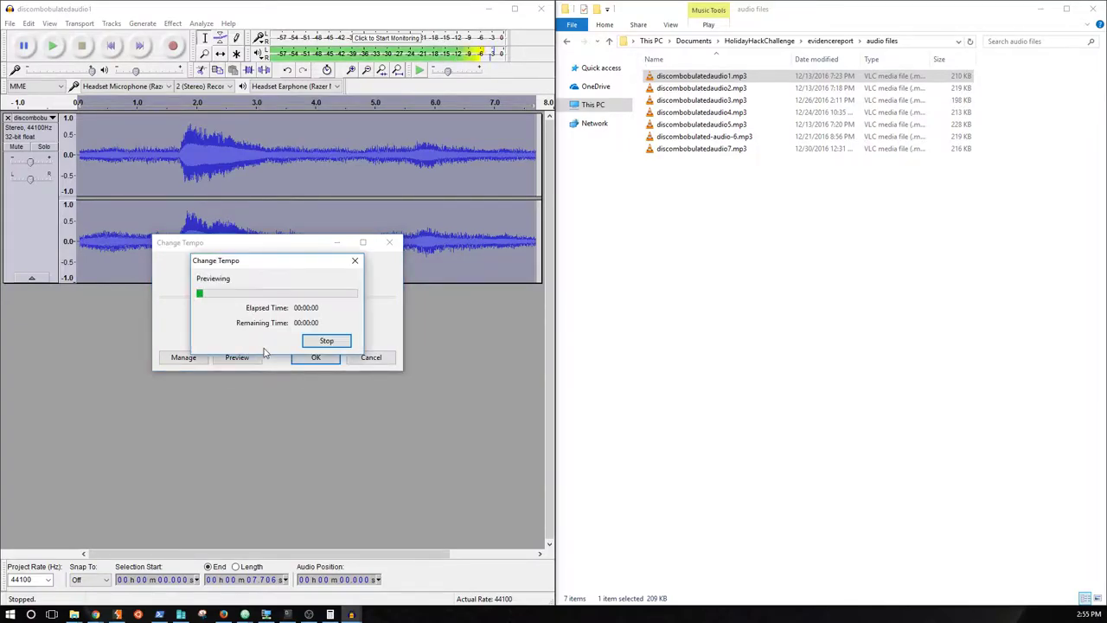
{"action": "left_click", "coordinate": [324, 342]}
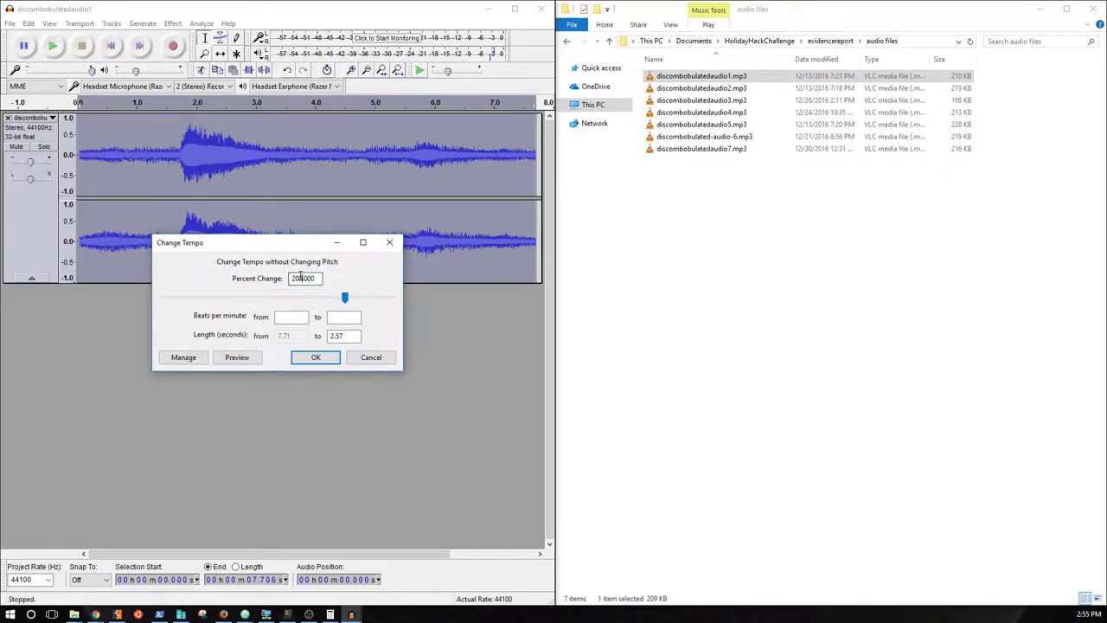
Preview 300% and 400% tempo increases, then reselect the Percent Change value.
{"action": "type", "text": "300"}
{"action": "left_click", "coordinate": [257, 356]}
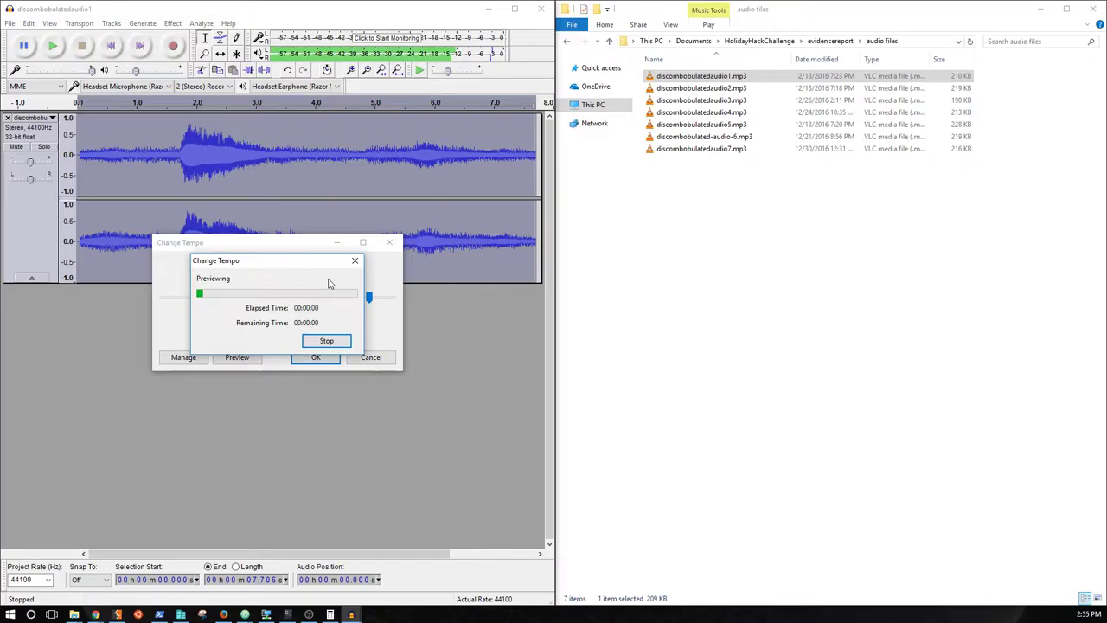
{"action": "left_click", "coordinate": [326, 339]}
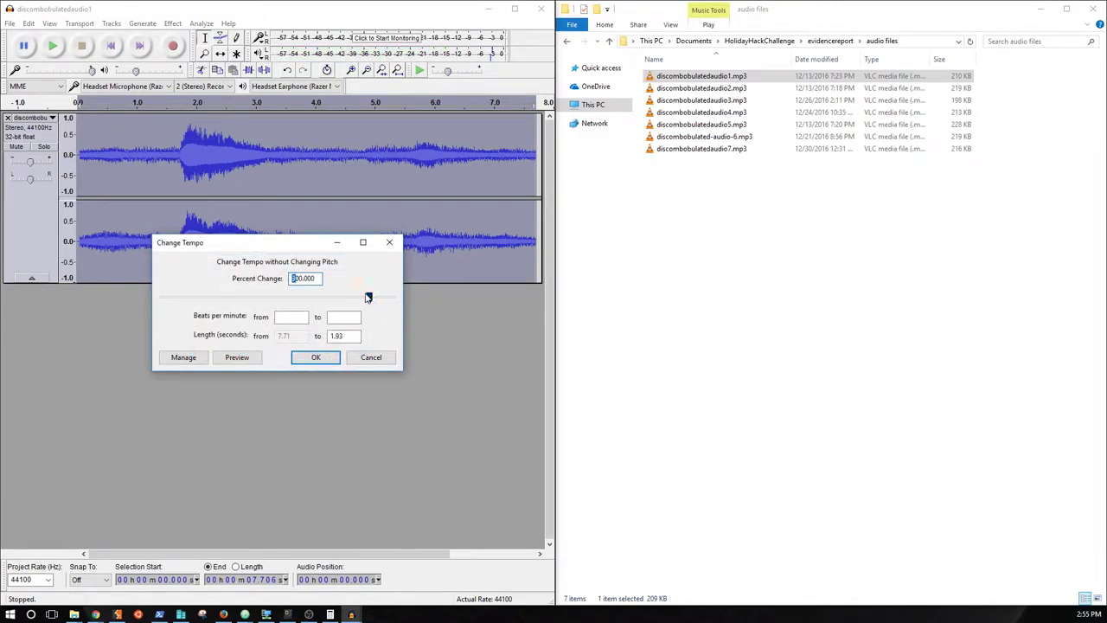
{"action": "left_click_drag", "start_coordinate": [370, 296], "coordinate": [391, 296]}
{"action": "type", "text": "400"}
{"action": "left_click", "coordinate": [231, 362]}
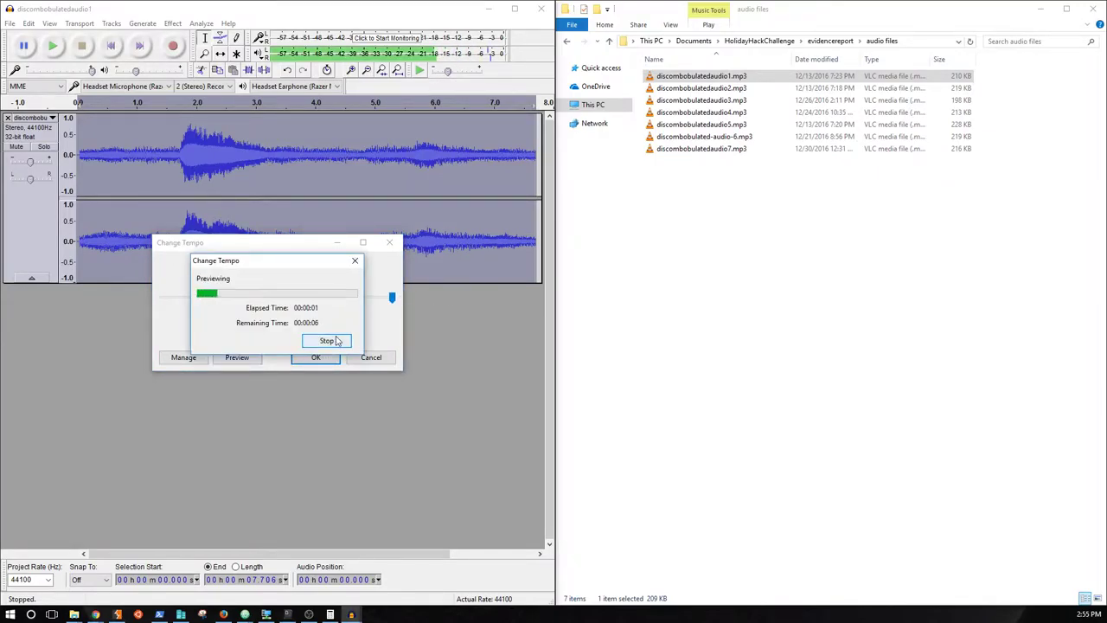
{"action": "left_click", "coordinate": [337, 341]}
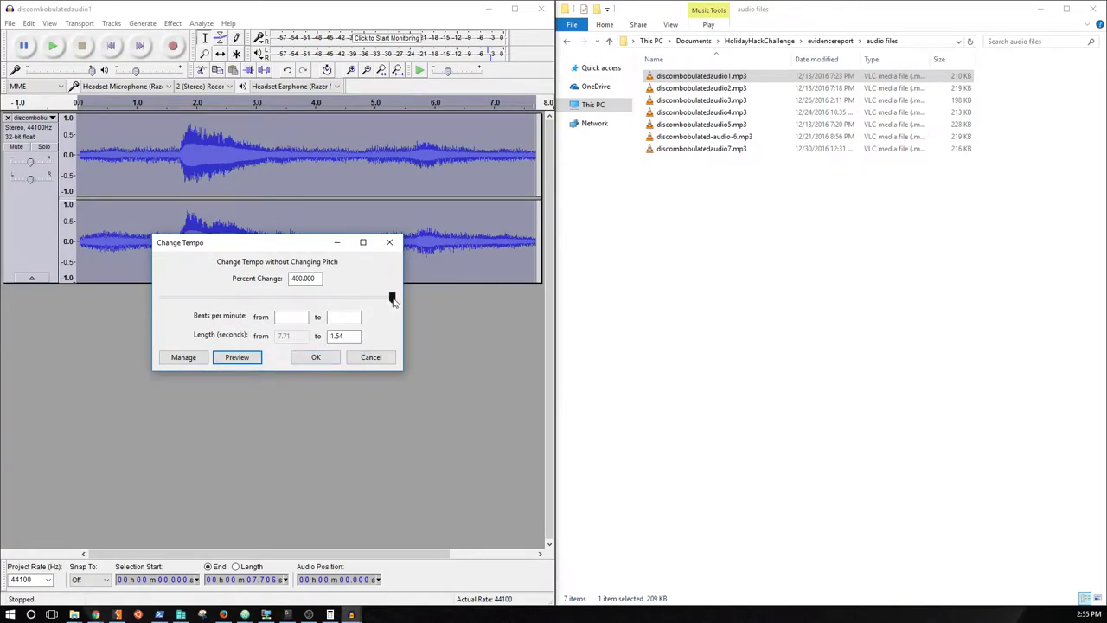
{"action": "left_click", "coordinate": [392, 298]}
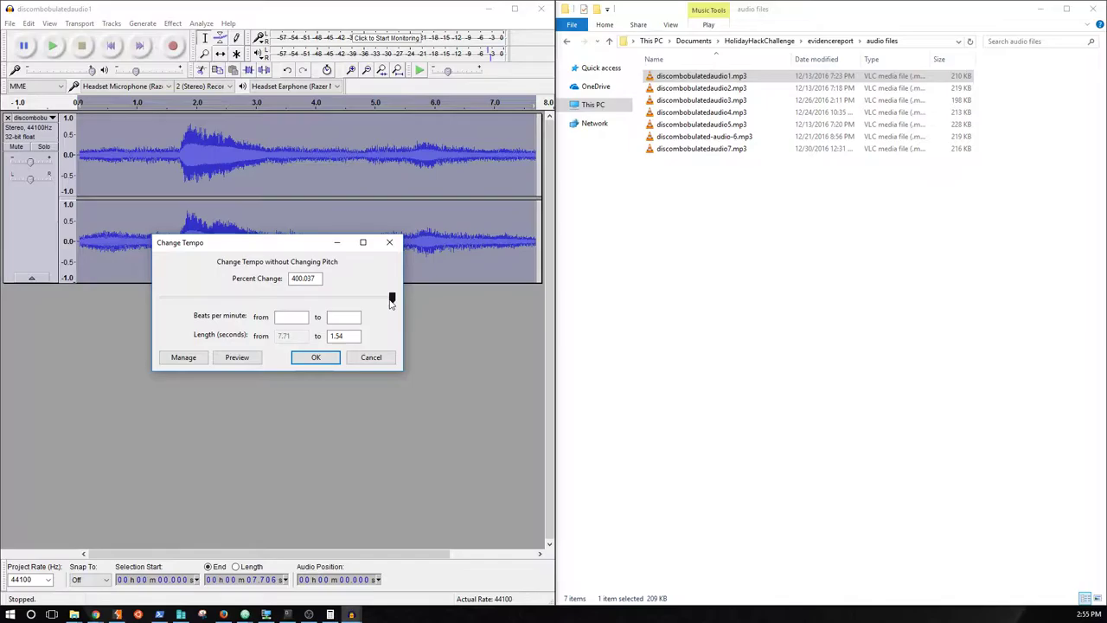
{"action": "double_click", "coordinate": [302, 278]}
Apply the 400% tempo change, then preview a further tempo increase.
{"action": "type", "text": "400"}
{"action": "left_click", "coordinate": [331, 362]}
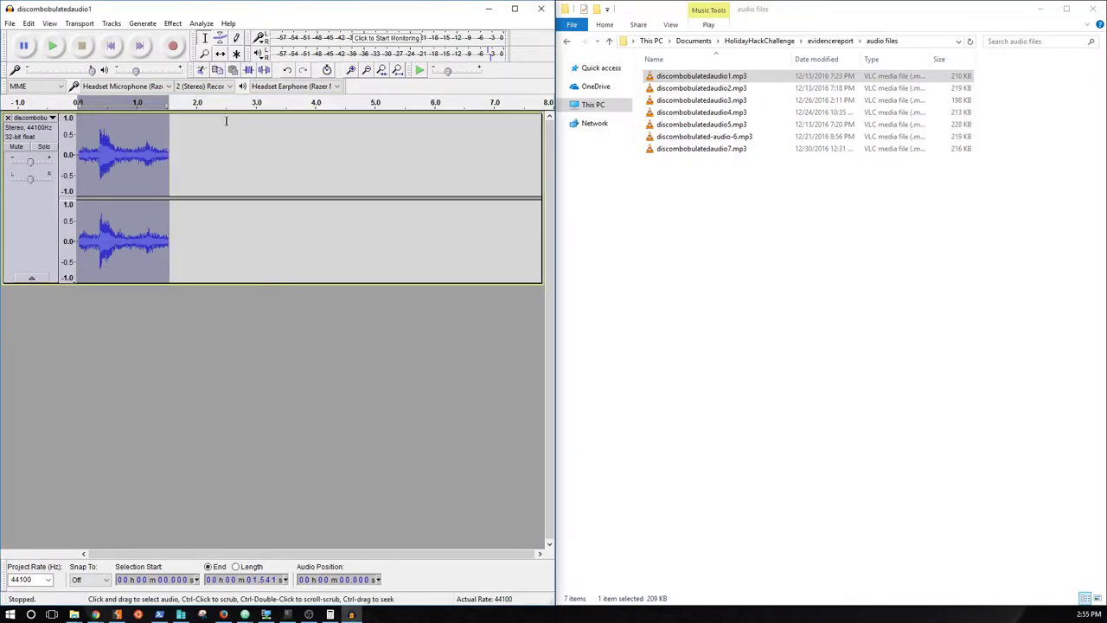
{"action": "left_click", "coordinate": [172, 24]}
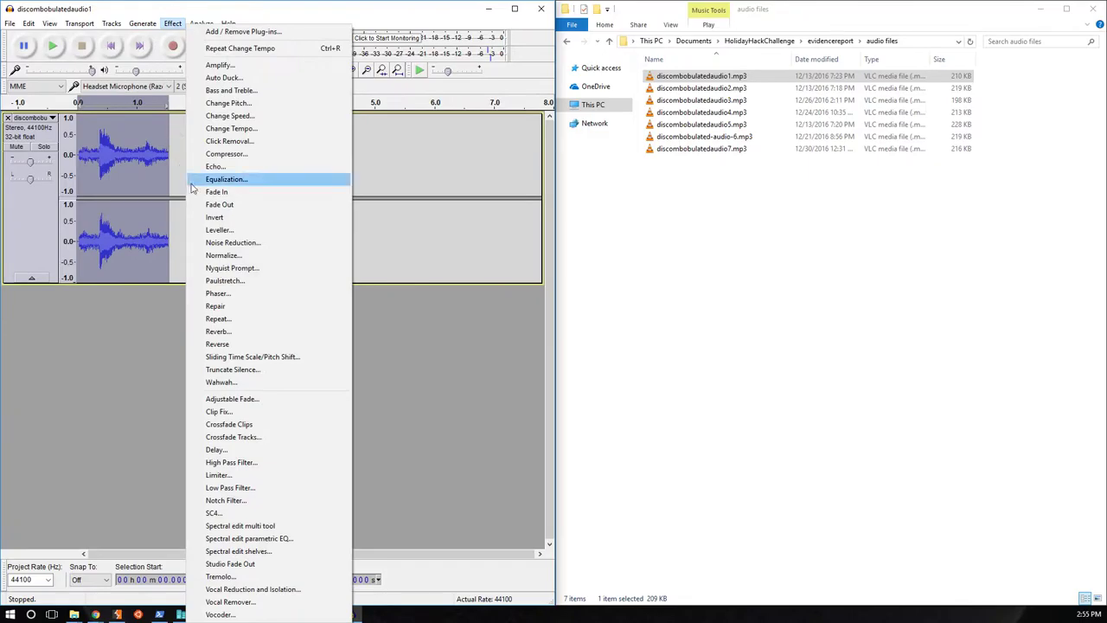
{"action": "left_click", "coordinate": [243, 129]}
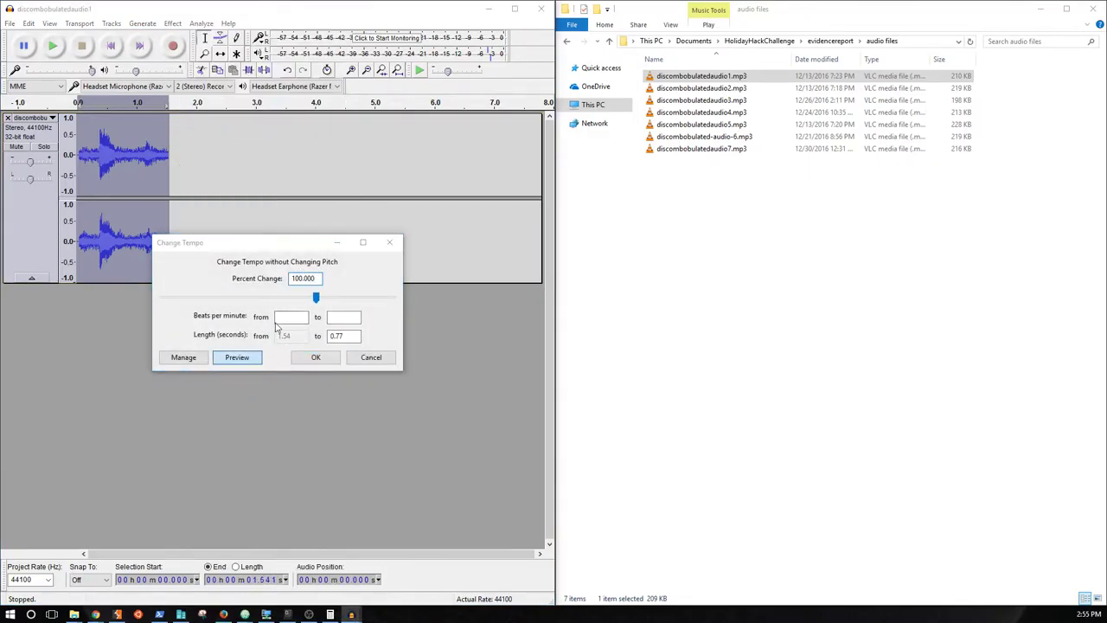
{"action": "left_click", "coordinate": [238, 358]}
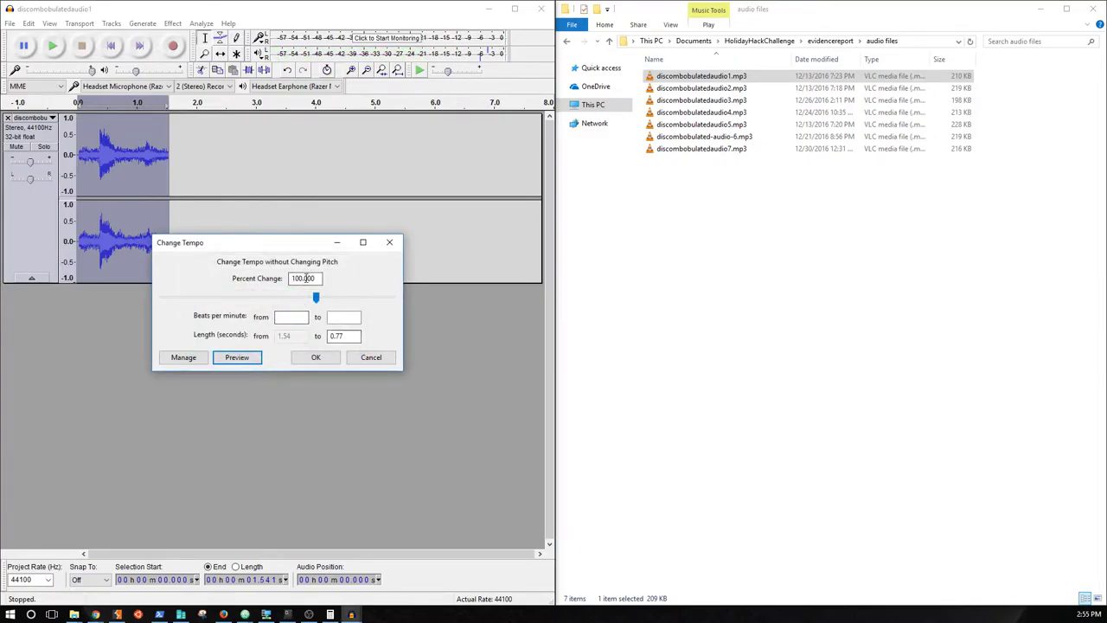
Preview a 40% tempo increase, cancel it, and play the sped-up clip.
{"action": "left_click_drag", "start_coordinate": [300, 278], "coordinate": [267, 275]}
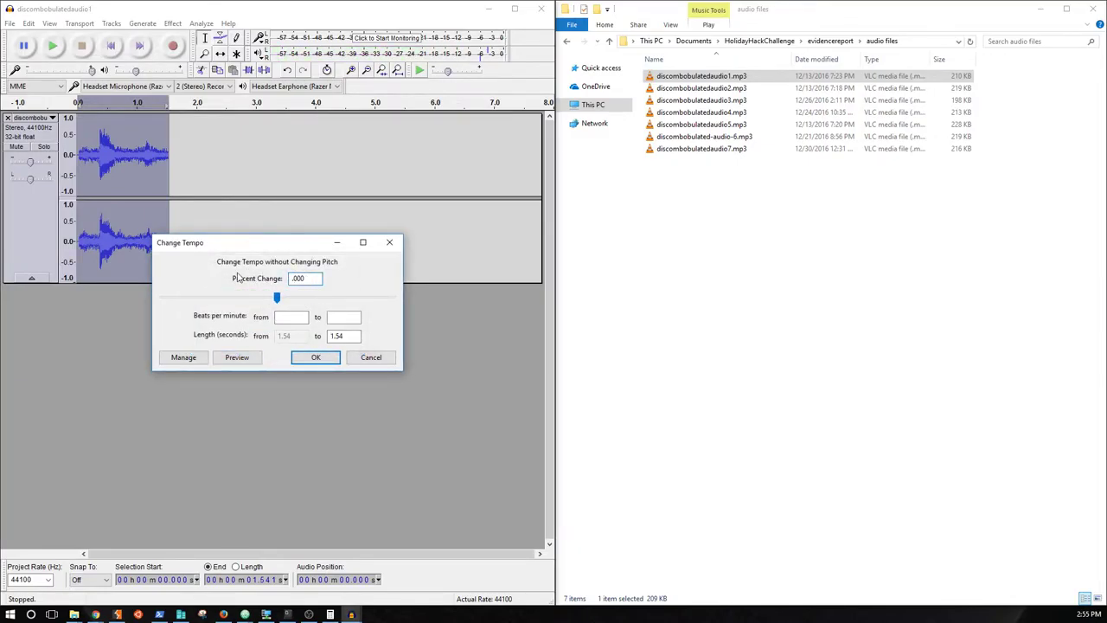
{"action": "left_click", "coordinate": [235, 361]}
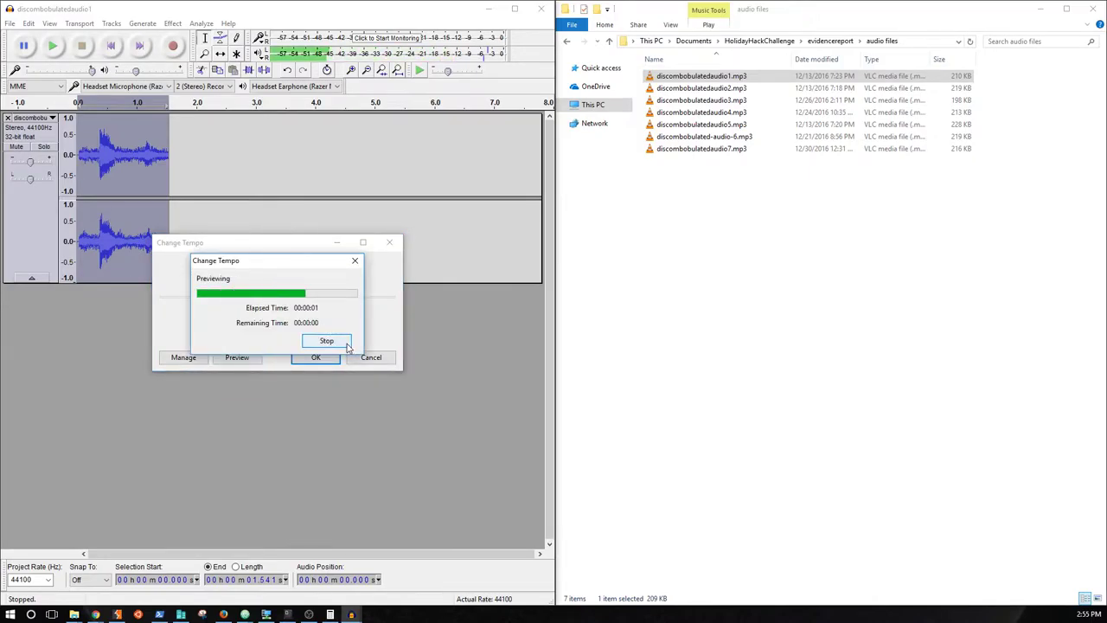
{"action": "left_click_drag", "start_coordinate": [301, 277], "coordinate": [255, 311]}
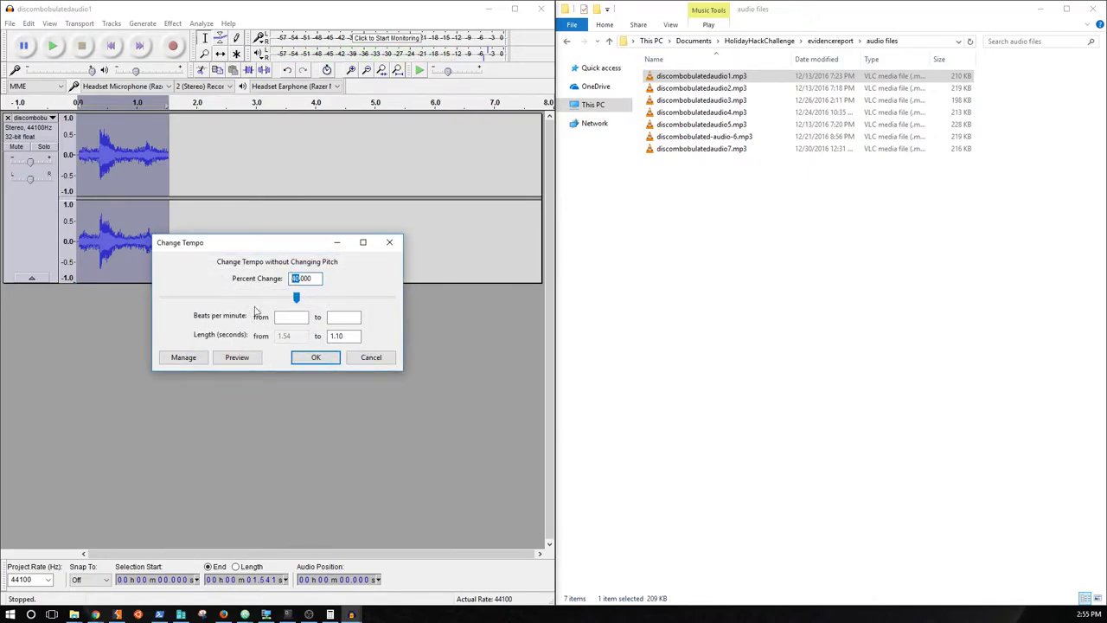
{"action": "left_click", "coordinate": [354, 359]}
{"action": "left_click", "coordinate": [53, 46]}
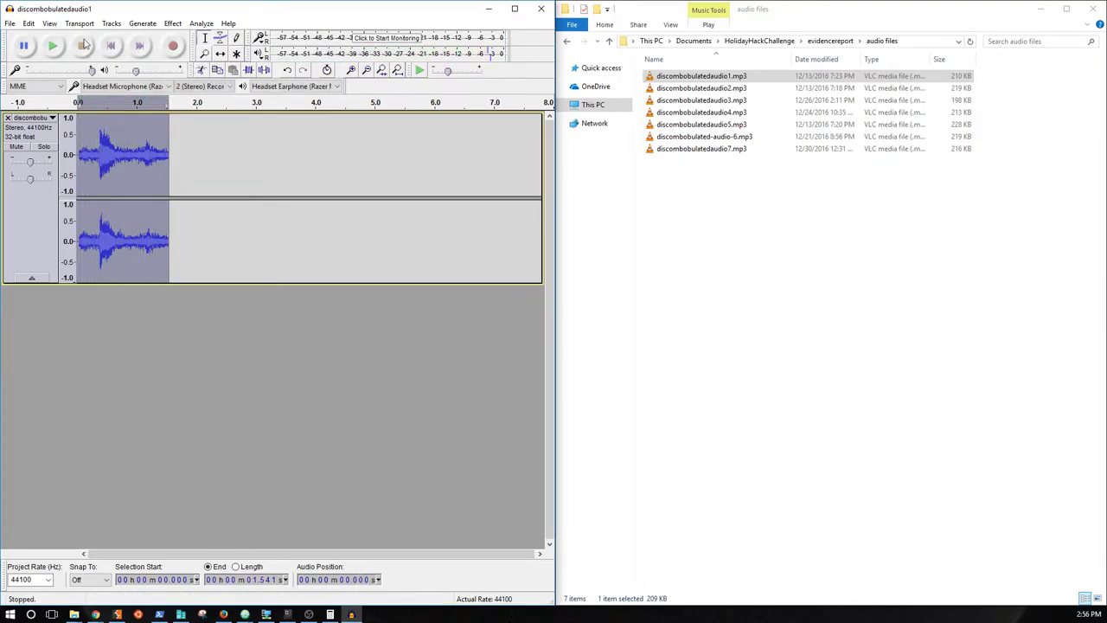
Preview faster tempo settings, then apply a 25% tempo increase.
{"action": "left_click", "coordinate": [174, 23]}
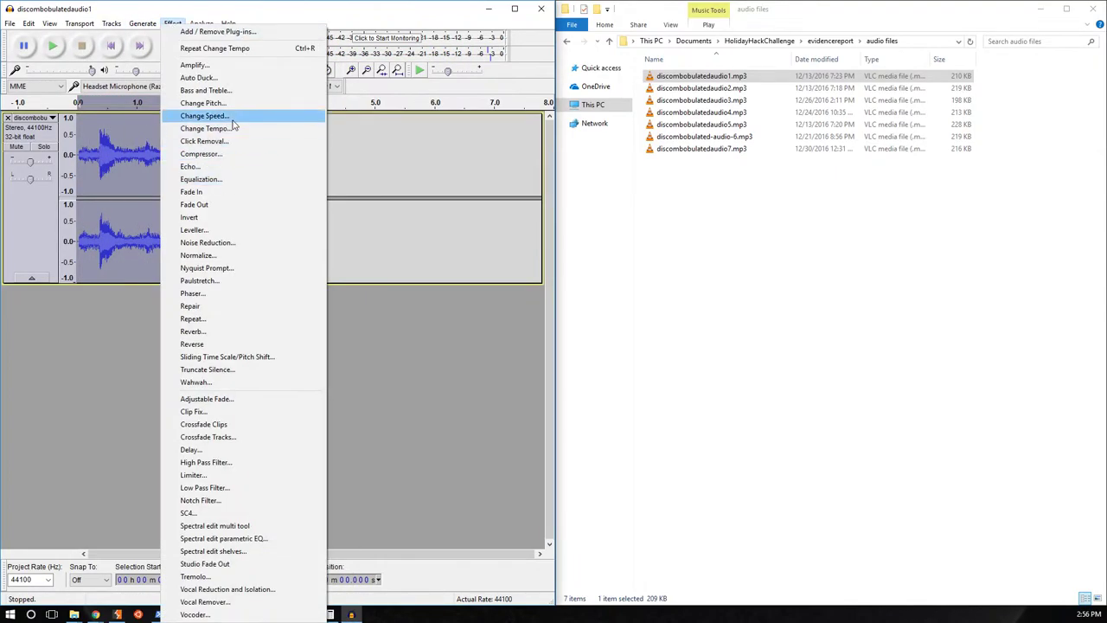
{"action": "left_click", "coordinate": [237, 128]}
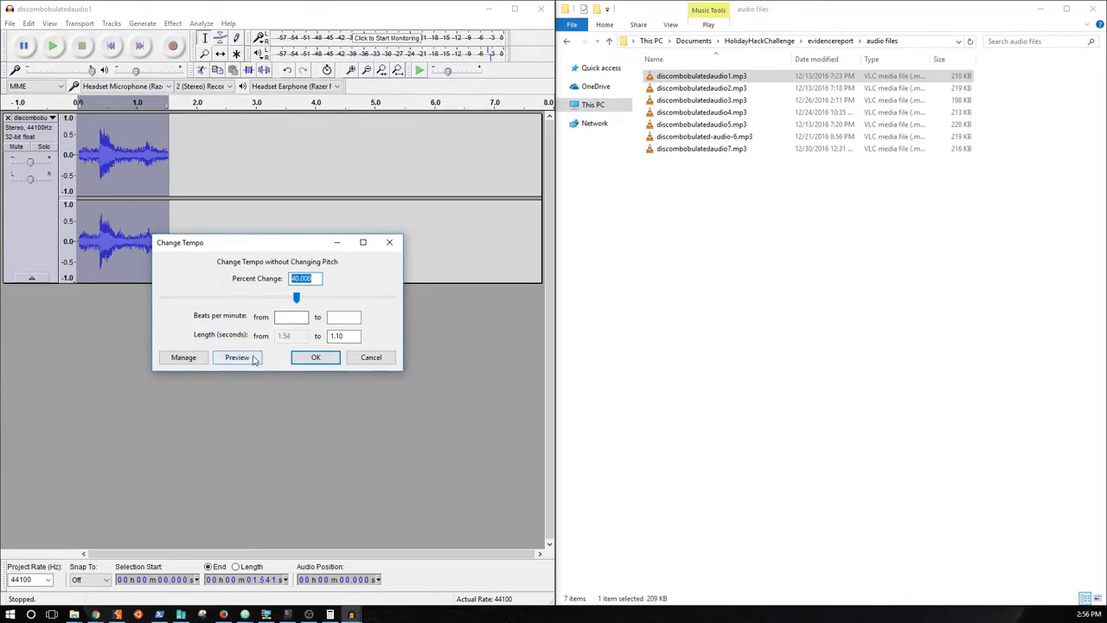
{"action": "left_click", "coordinate": [374, 358]}
{"action": "left_click", "coordinate": [177, 23]}
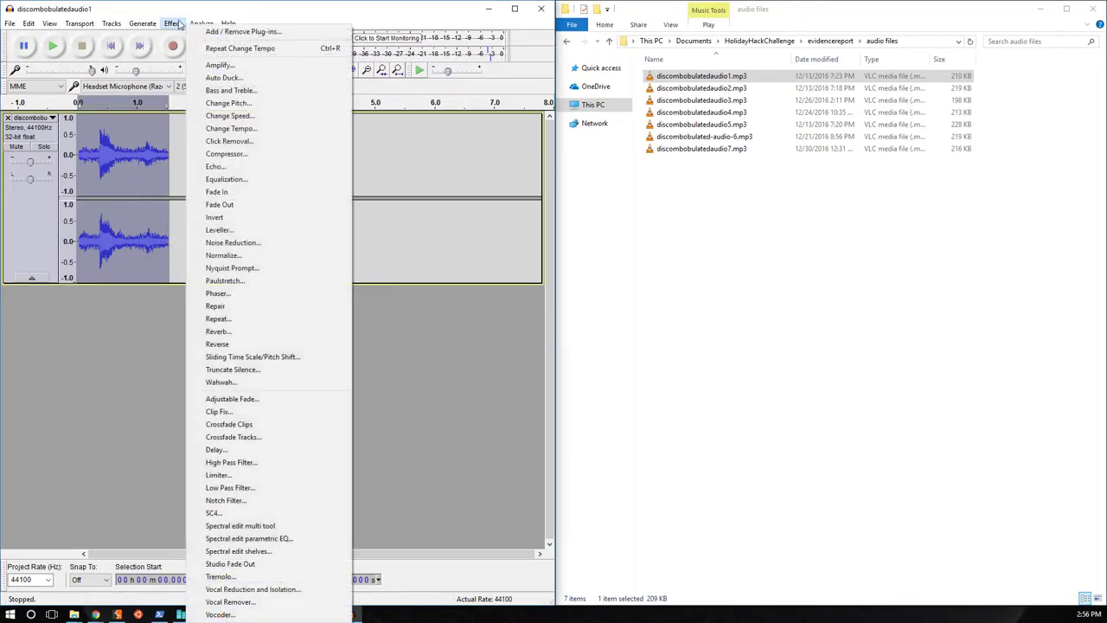
{"action": "left_click", "coordinate": [259, 132]}
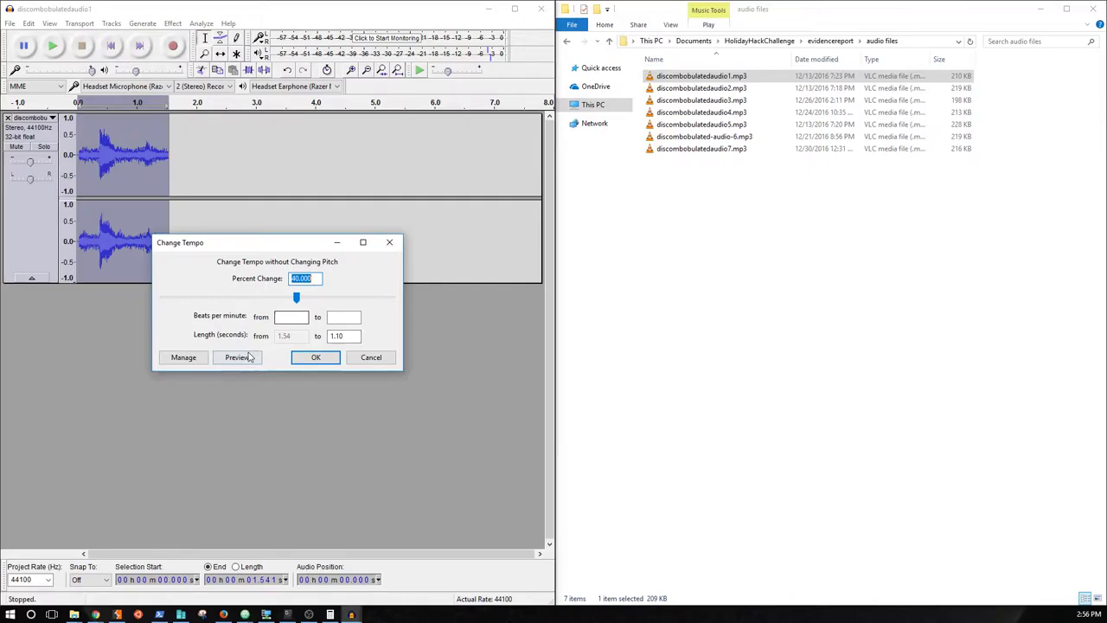
{"action": "left_click", "coordinate": [246, 363]}
{"action": "left_click", "coordinate": [238, 359]}
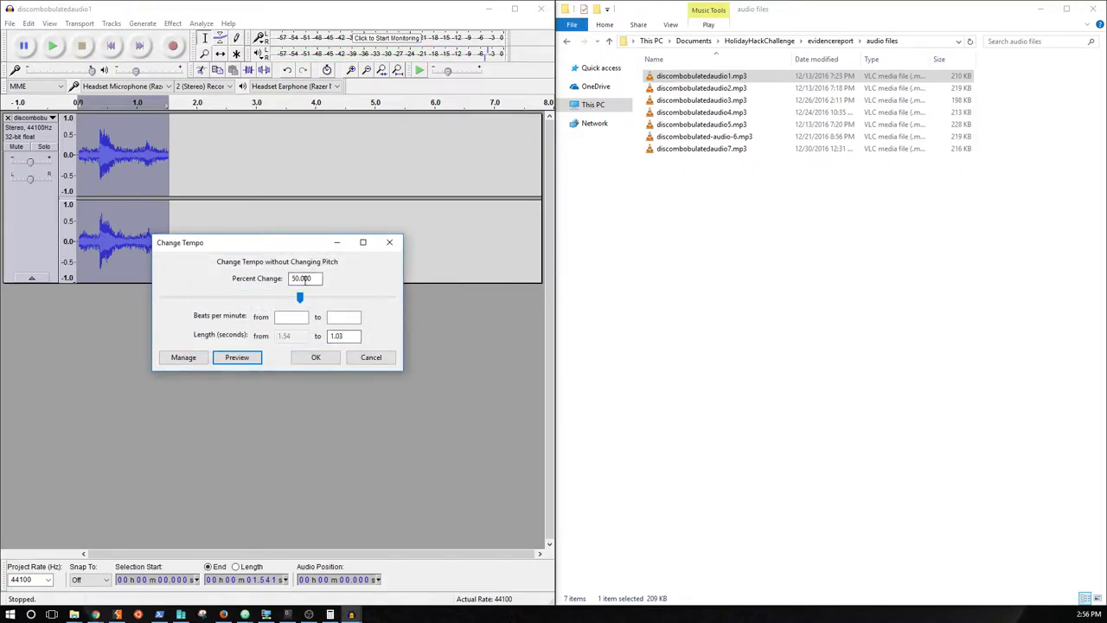
{"action": "left_click_drag", "start_coordinate": [295, 277], "coordinate": [277, 283]}
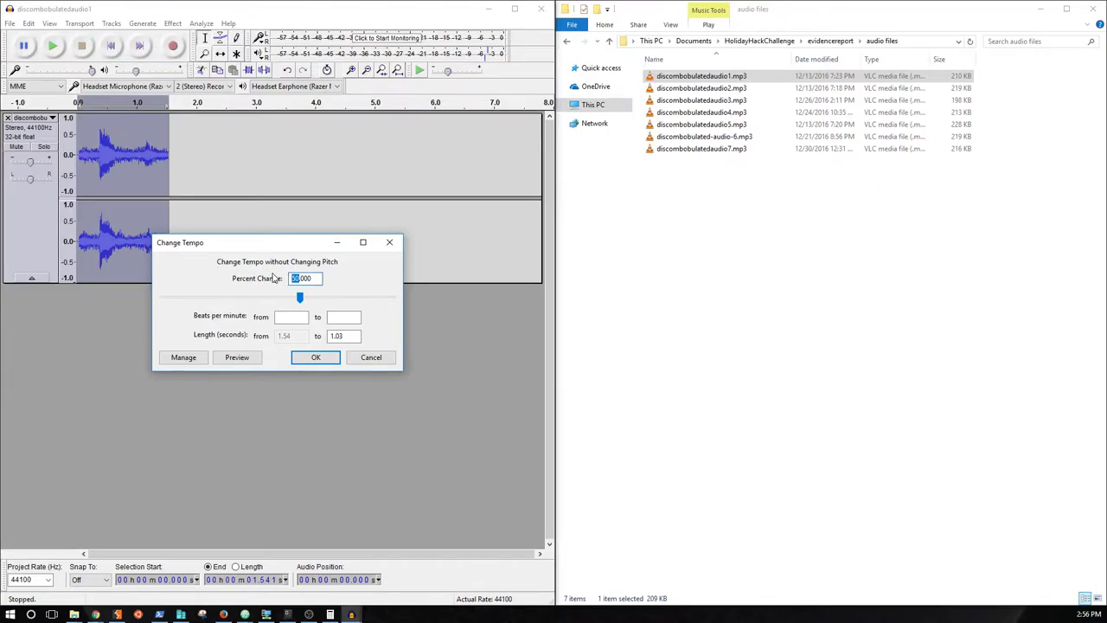
{"action": "type", "text": "25.000"}
{"action": "left_click", "coordinate": [231, 357]}
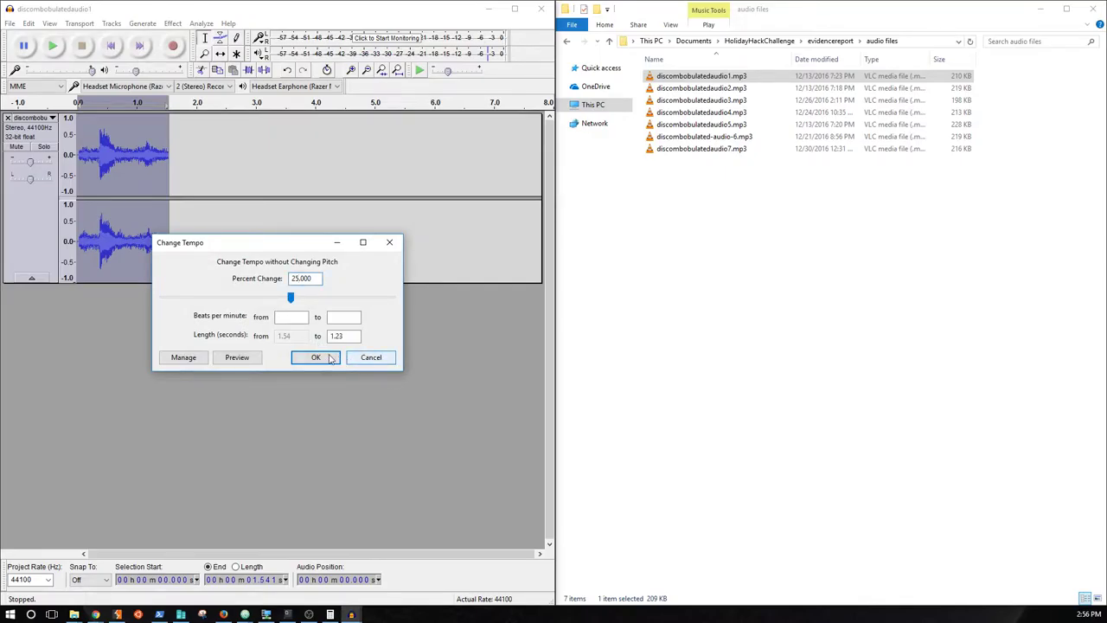
{"action": "left_click", "coordinate": [329, 359]}
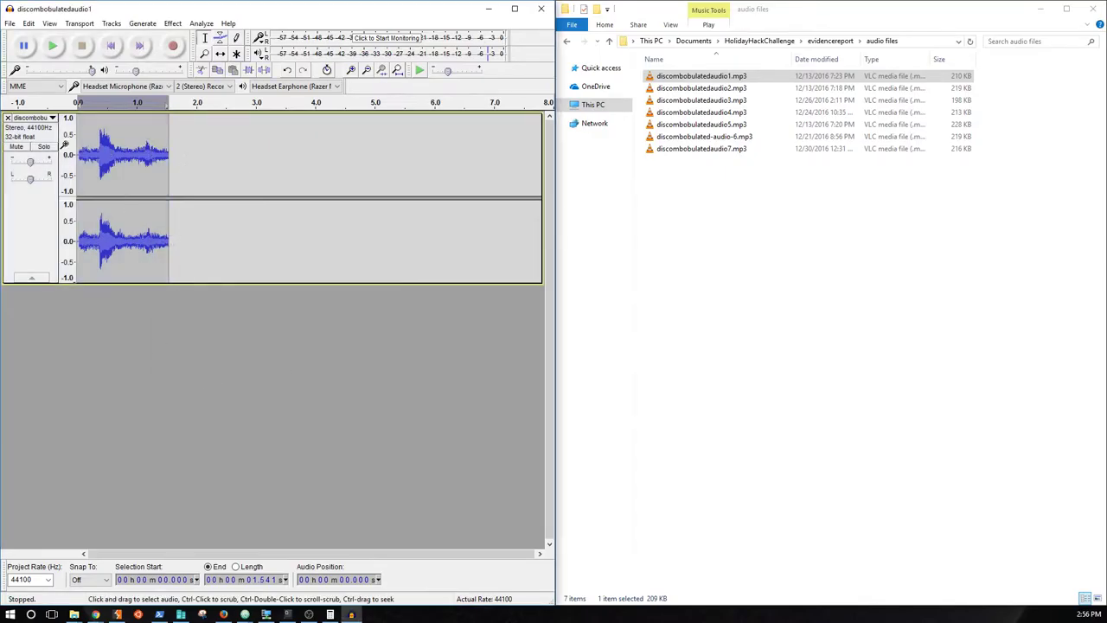
Replace the sped-up track with discombobulatedaudio1 and append the second file to its end.
{"action": "left_click", "coordinate": [8, 118]}
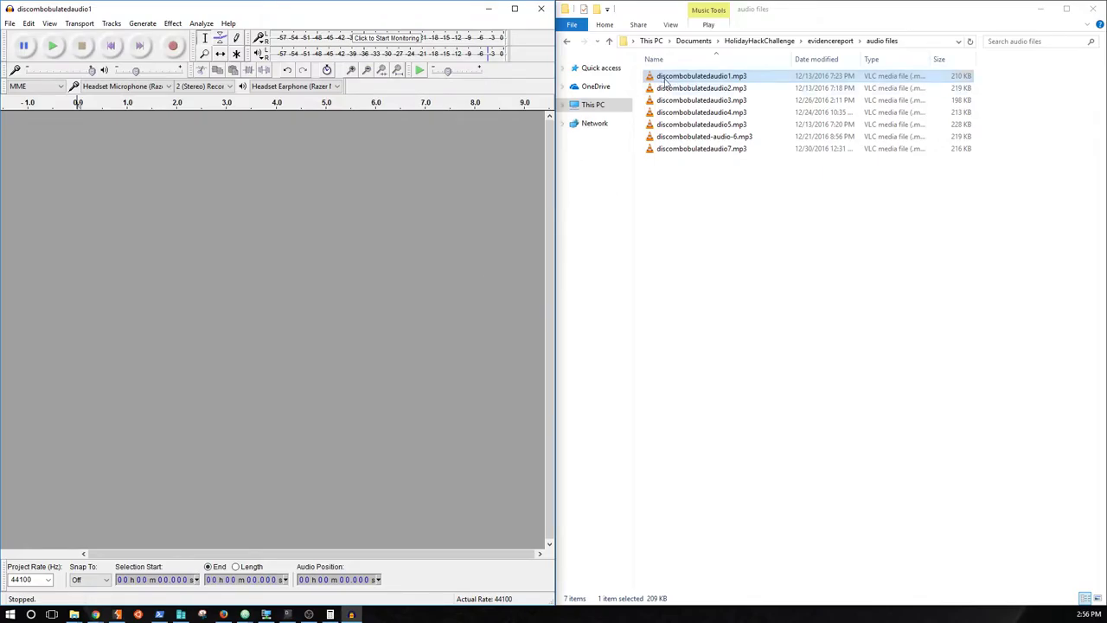
{"action": "left_click_drag", "start_coordinate": [665, 80], "coordinate": [203, 186]}
{"action": "mouse_move", "coordinate": [718, 89]}
{"action": "left_mouse_down"}
{"action": "mouse_move", "coordinate": [725, 101]}
{"action": "mouse_move", "coordinate": [172, 367]}
{"action": "left_mouse_up"}
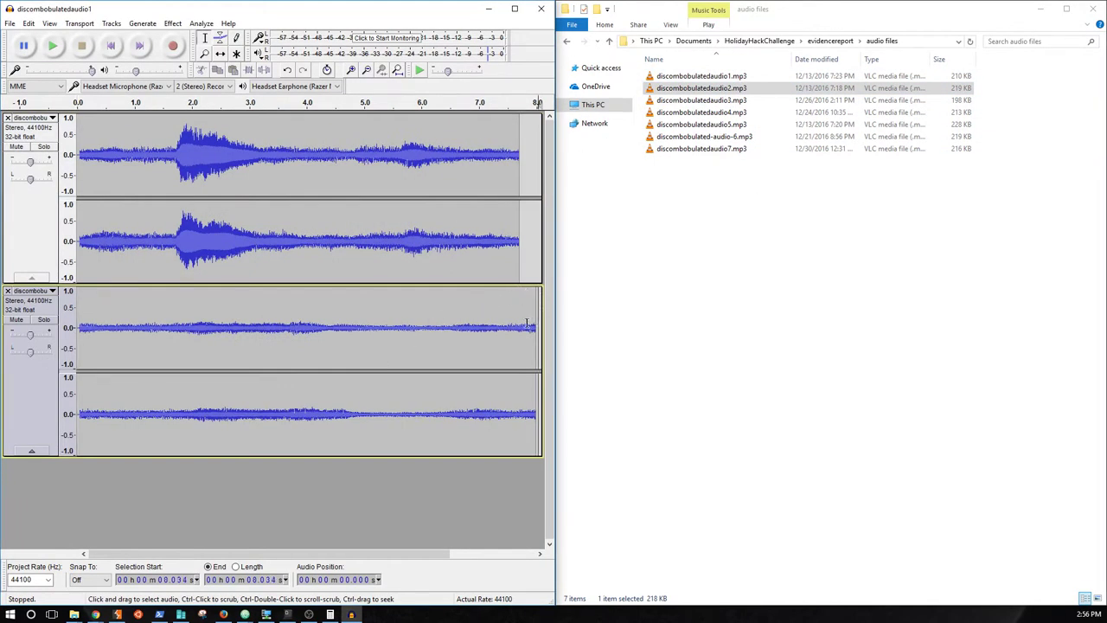
{"action": "left_click_drag", "start_coordinate": [538, 322], "coordinate": [78, 328]}
{"action": "key", "text": "Delete"}
{"action": "left_click", "coordinate": [496, 232]}
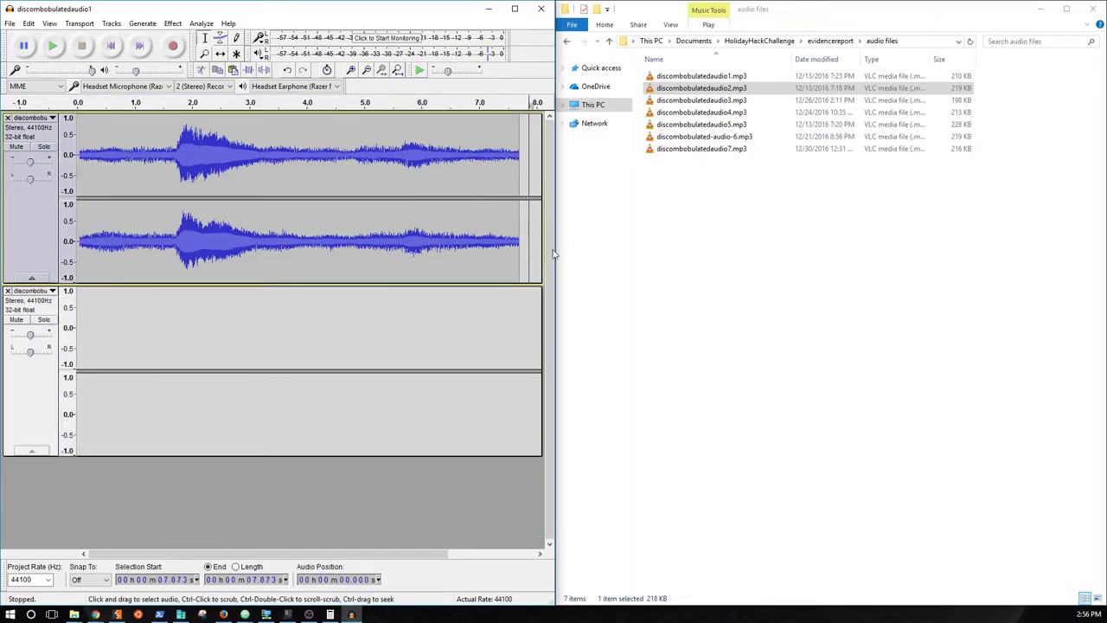
{"action": "key", "text": "End"}
{"action": "key", "text": "ctrl+v"}
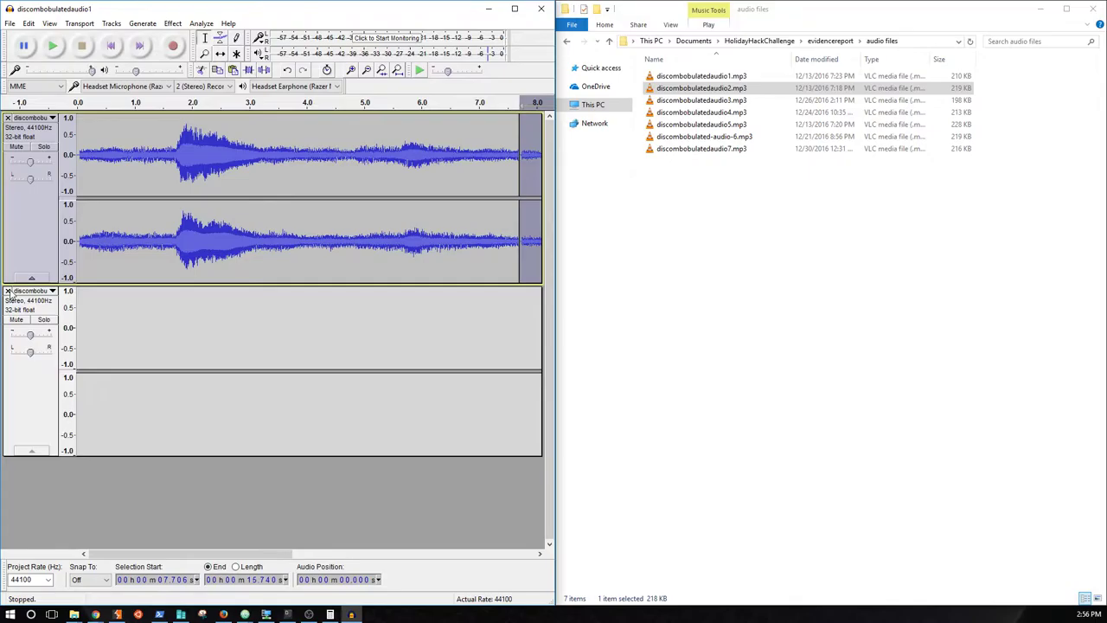
{"action": "left_click", "coordinate": [8, 291]}
Append discombobulatedaudio3.mp3 to track one and join its split clips.
{"action": "left_click_drag", "start_coordinate": [700, 101], "coordinate": [382, 419]}
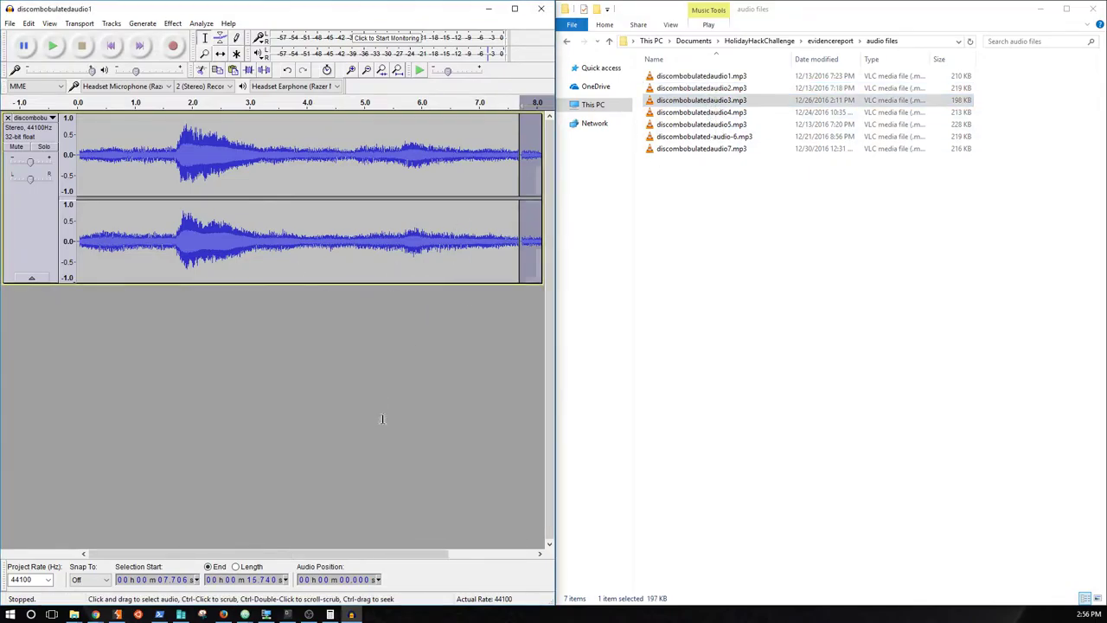
{"action": "left_click_drag", "start_coordinate": [287, 325], "coordinate": [76, 337]}
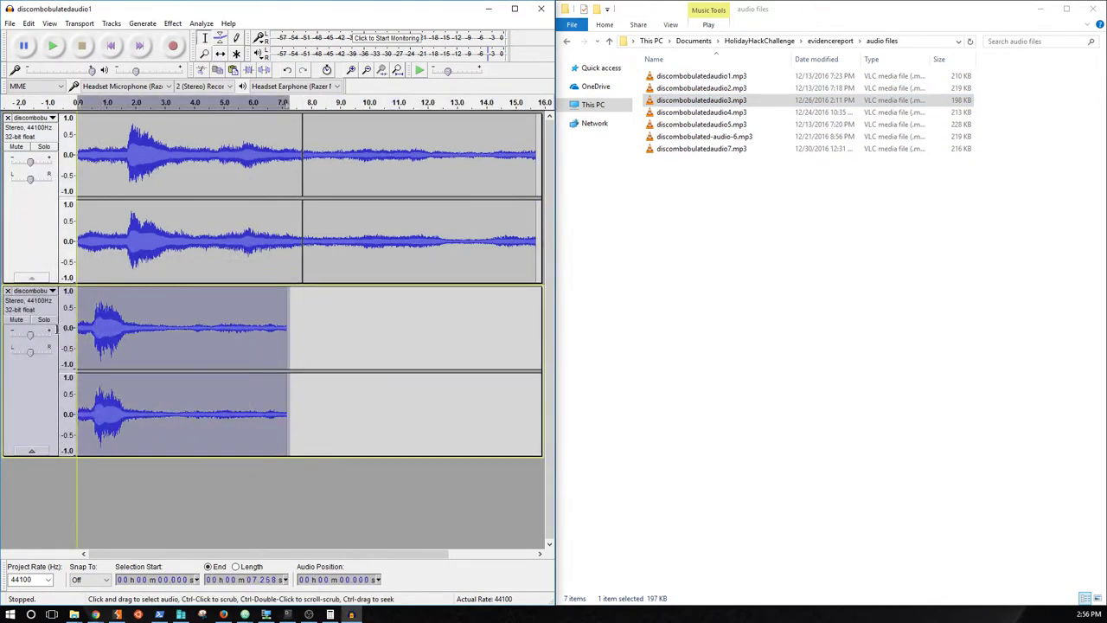
{"action": "key", "text": "Delete"}
{"action": "left_click_drag", "start_coordinate": [538, 229], "coordinate": [612, 227]}
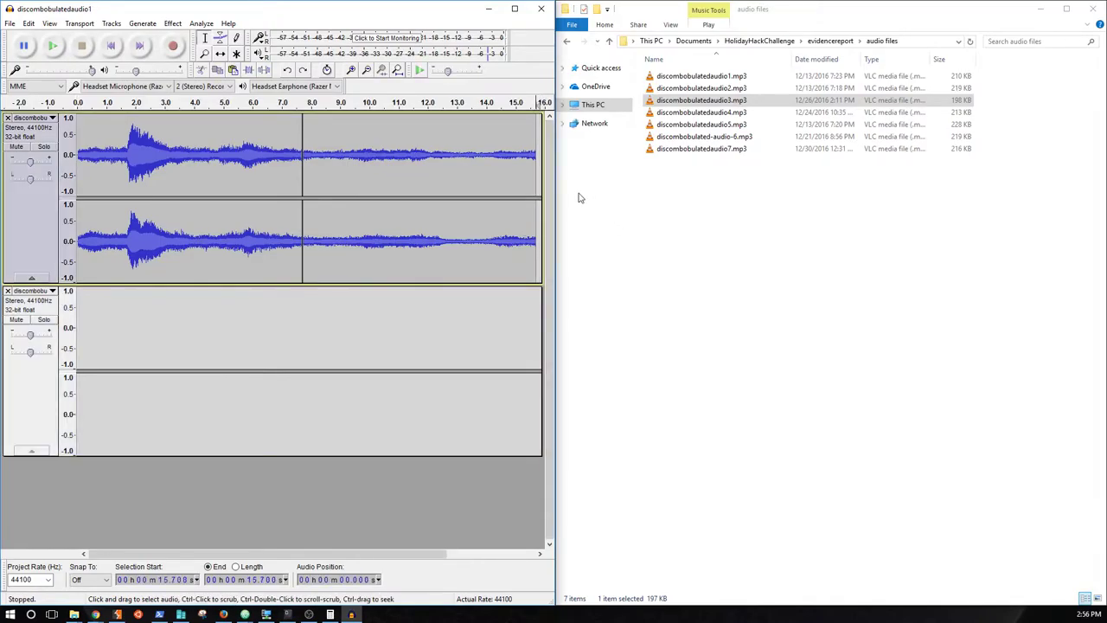
{"action": "left_click", "coordinate": [712, 56]}
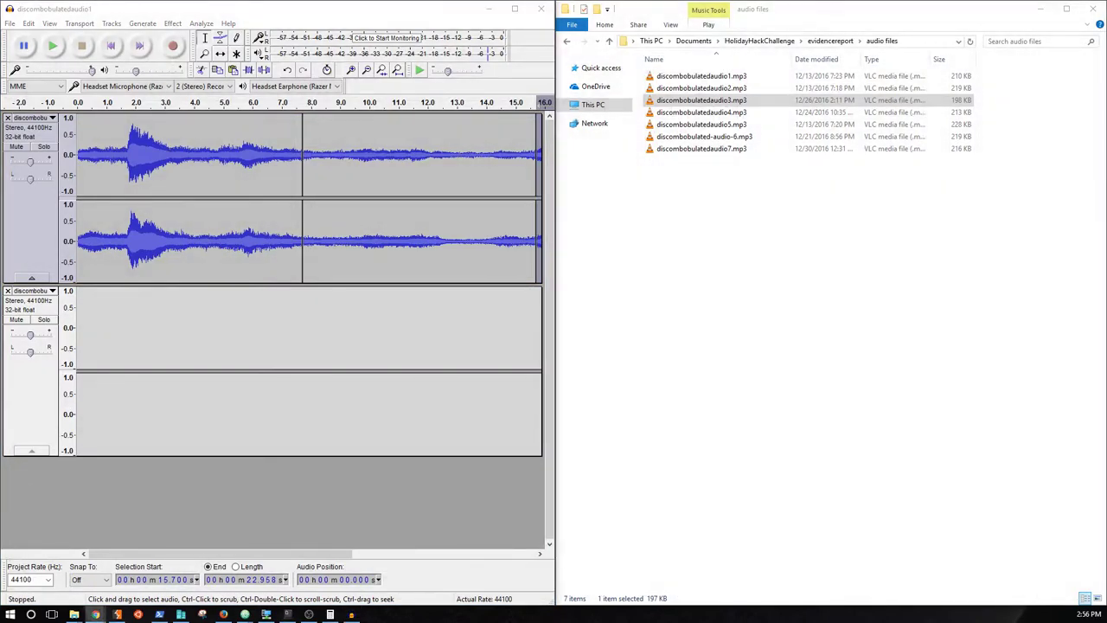
{"action": "left_click", "coordinate": [538, 226]}
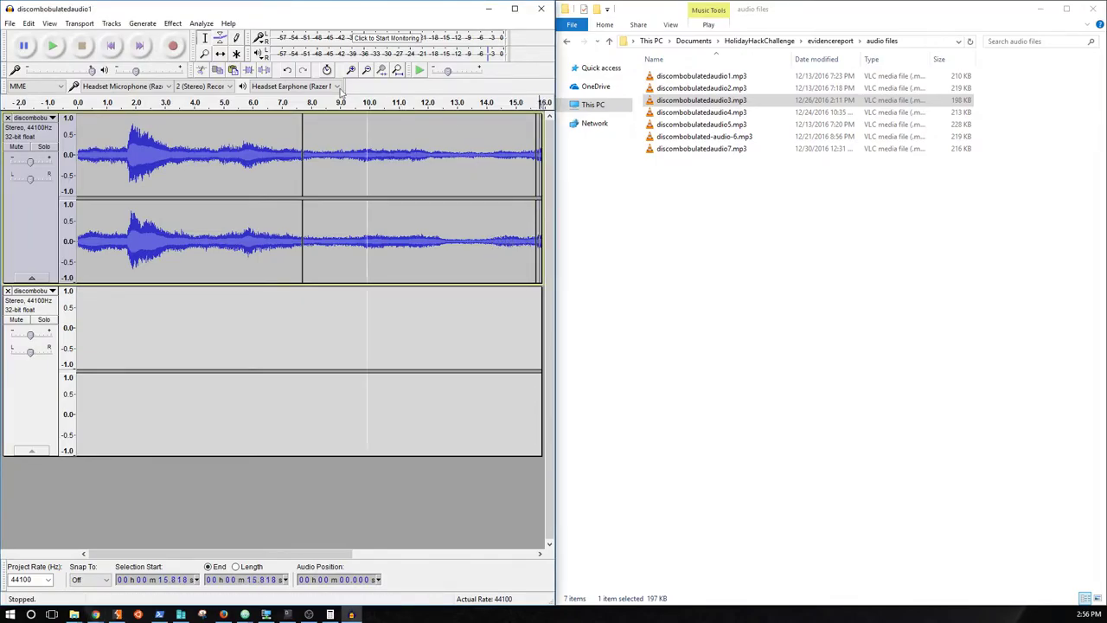
{"action": "double_click", "coordinate": [370, 74]}
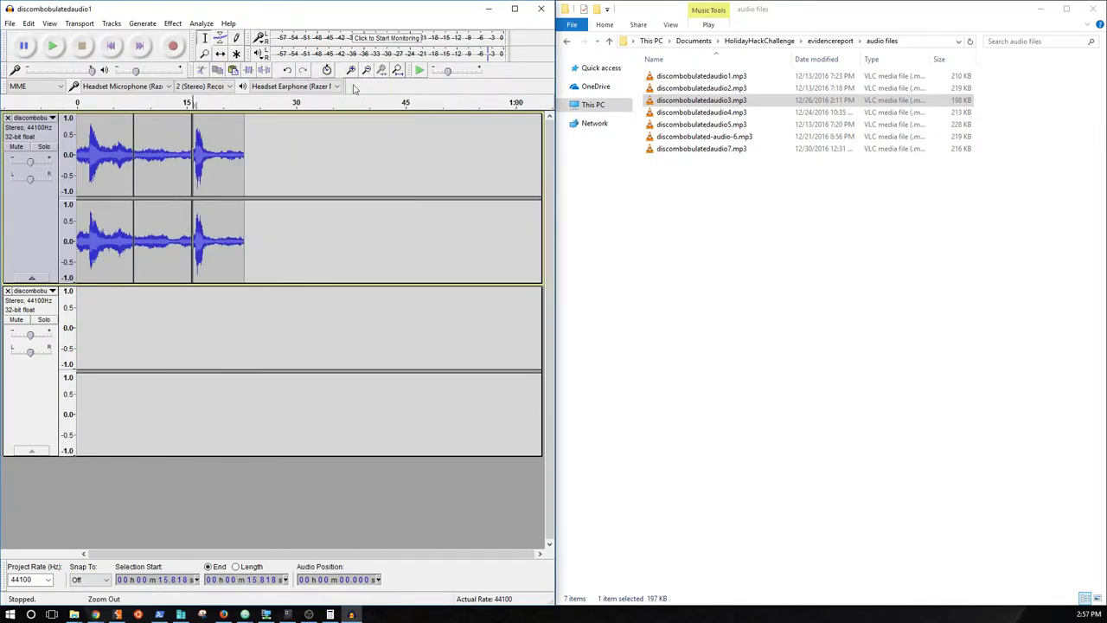
{"action": "key", "text": "End"}
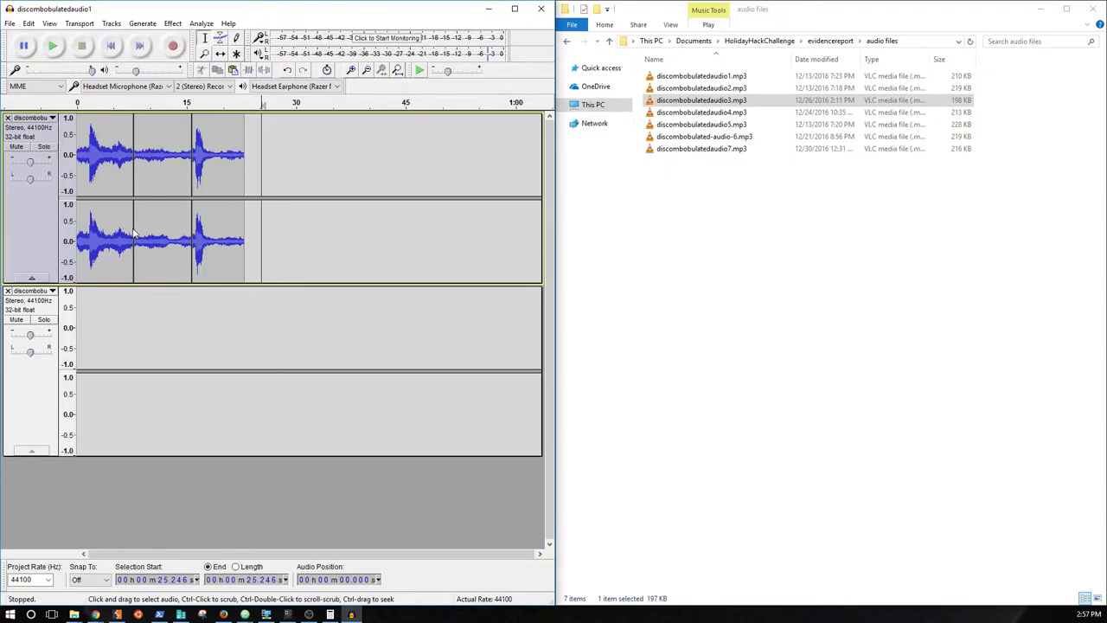
{"action": "left_click", "coordinate": [134, 233]}
{"action": "left_click", "coordinate": [192, 234]}
{"action": "left_click", "coordinate": [291, 233]}
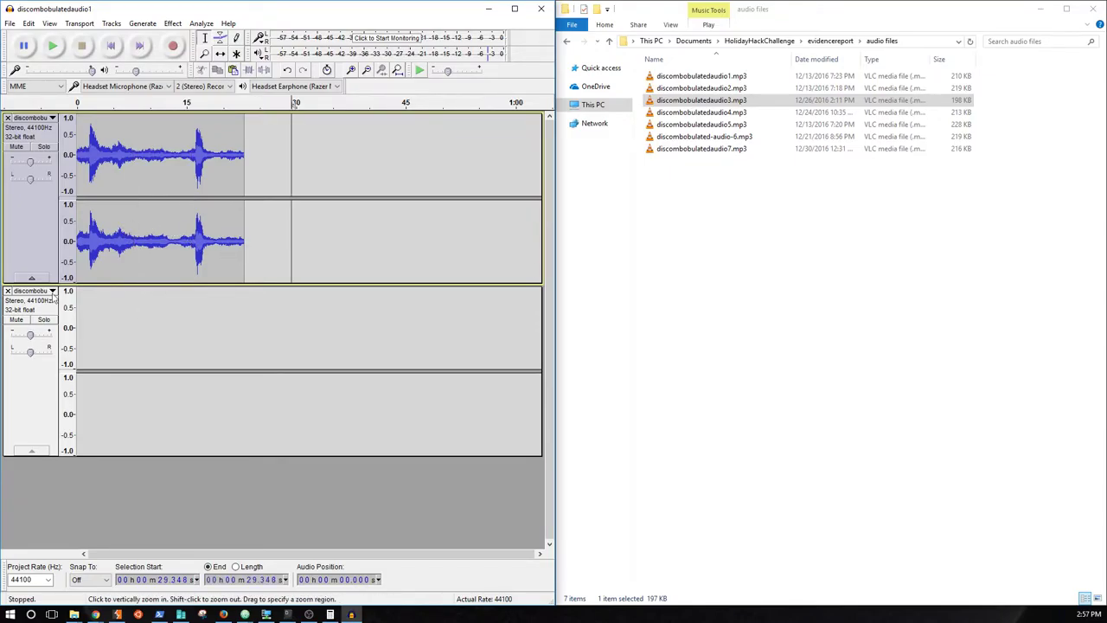
{"action": "left_click", "coordinate": [7, 291]}
Append discombobulatedaudio4.mp3 to the end of track one.
{"action": "left_click_drag", "start_coordinate": [700, 111], "coordinate": [386, 328]}
{"action": "double_click", "coordinate": [222, 327]}
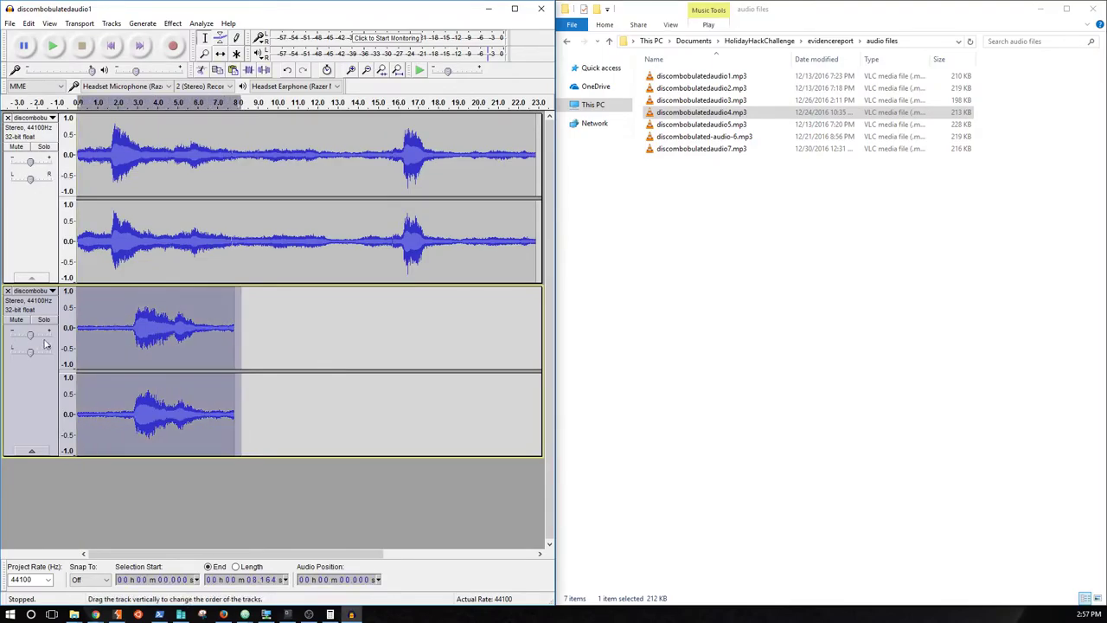
{"action": "key", "text": "Delete"}
{"action": "left_click", "coordinate": [534, 220]}
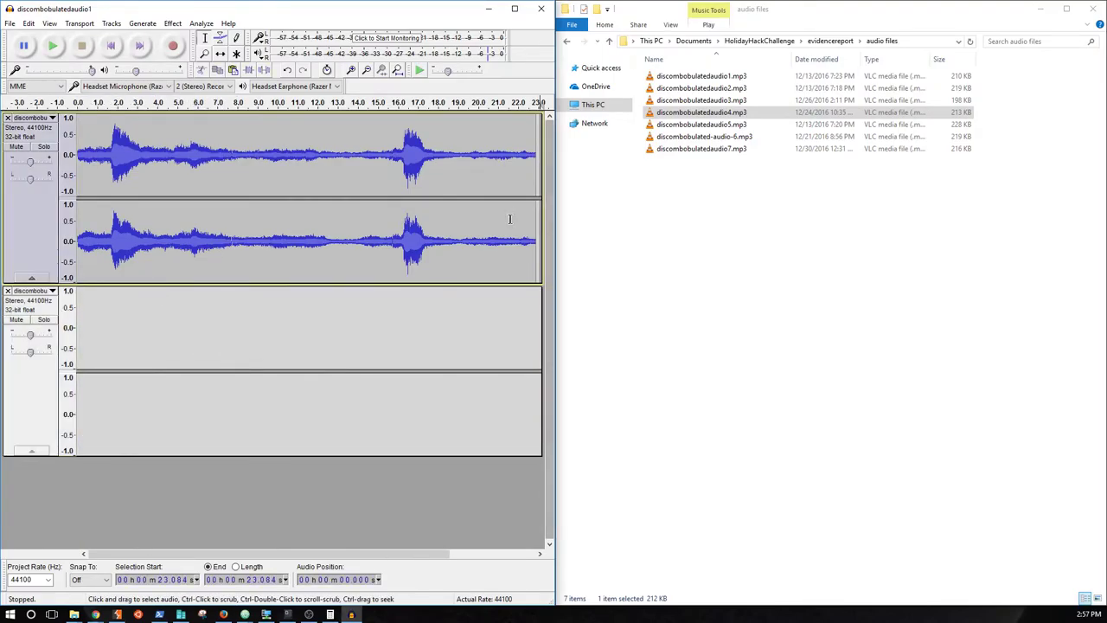
{"action": "key", "text": "ctrl+v"}
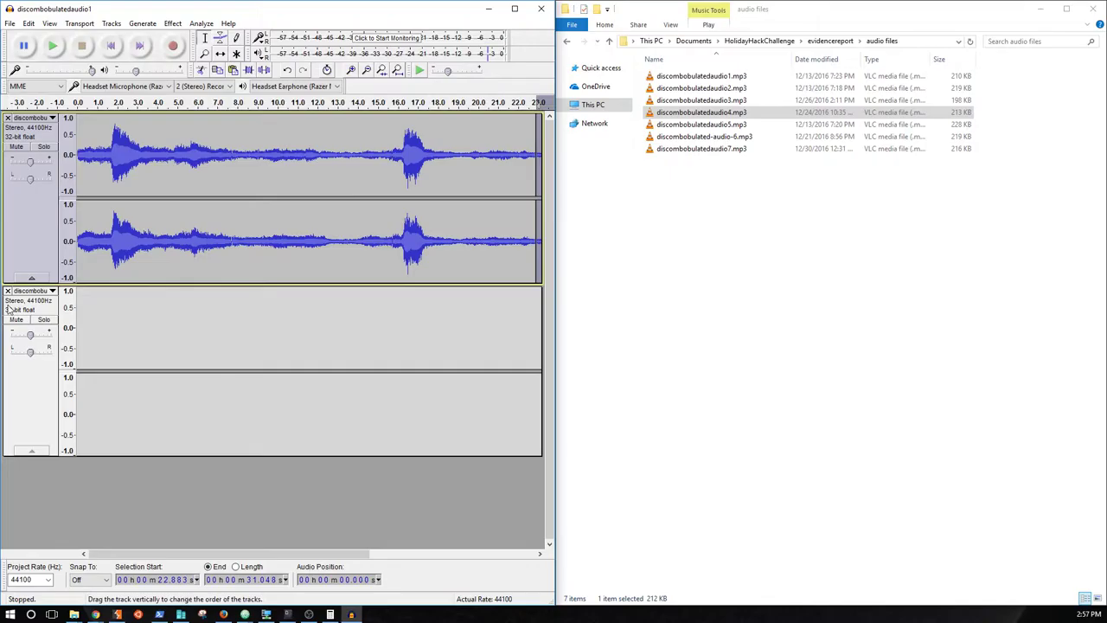
{"action": "left_click", "coordinate": [8, 291]}
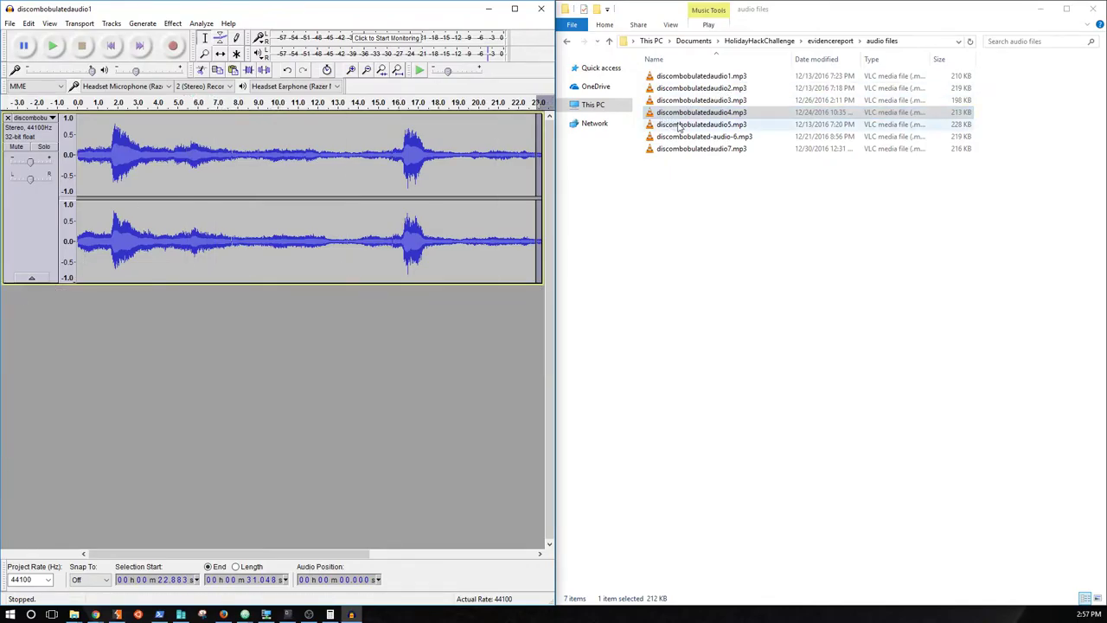
Append discombobulatedaudio5.mp3 and discombobulated-audio-6.mp3 to track one's end.
{"action": "left_click_drag", "start_coordinate": [700, 125], "coordinate": [400, 400]}
{"action": "left_click_drag", "start_coordinate": [203, 338], "coordinate": [69, 329]}
{"action": "key", "text": "Delete"}
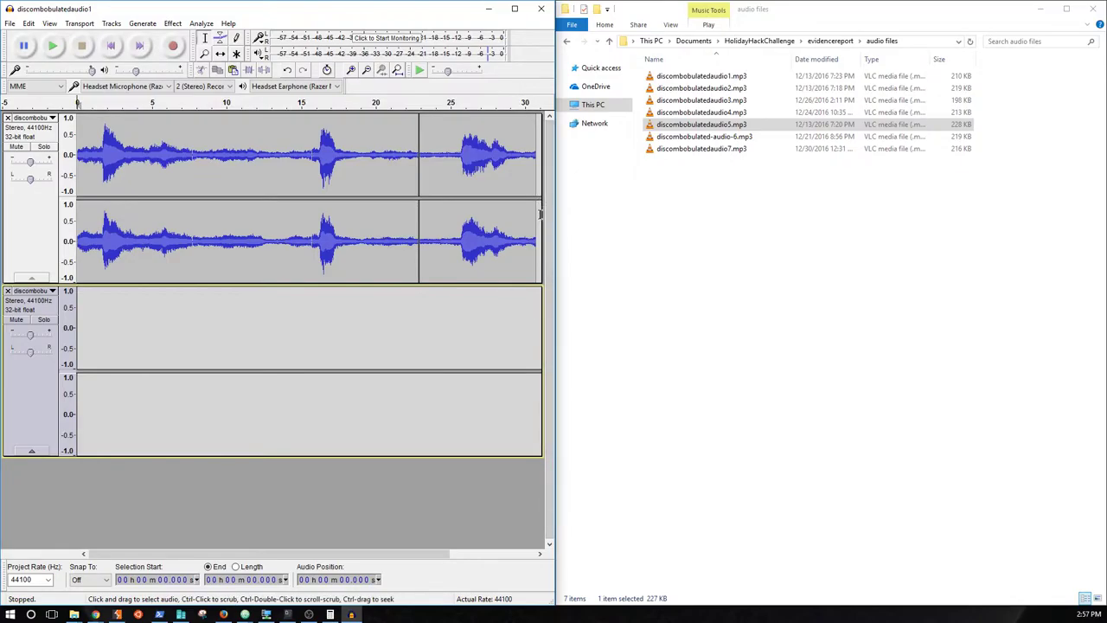
{"action": "left_click", "coordinate": [539, 215]}
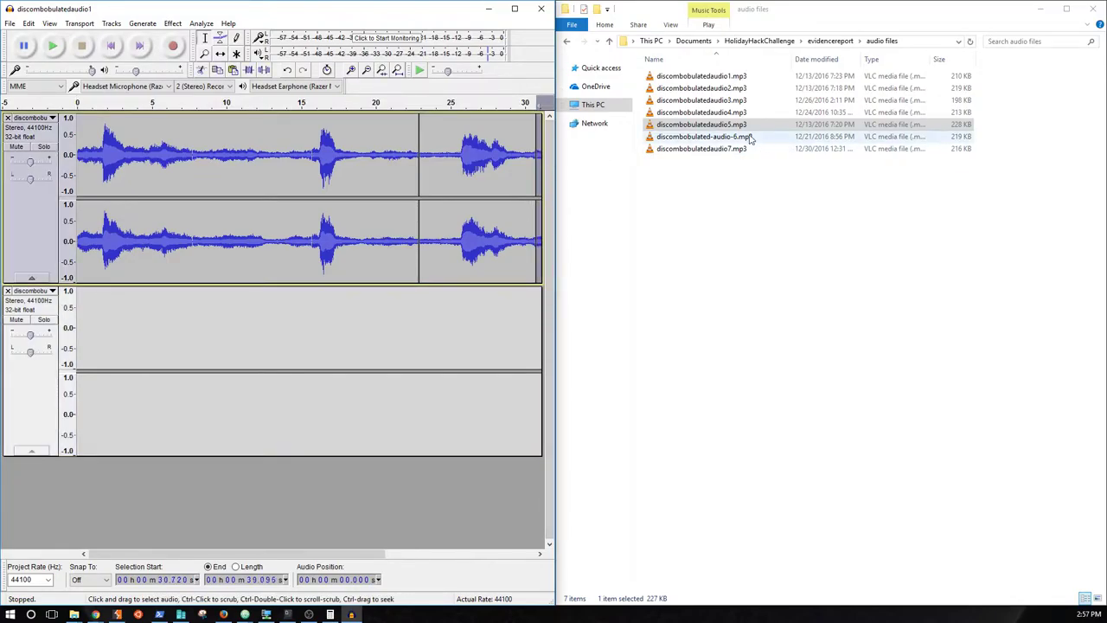
{"action": "left_click_drag", "start_coordinate": [704, 137], "coordinate": [206, 532]}
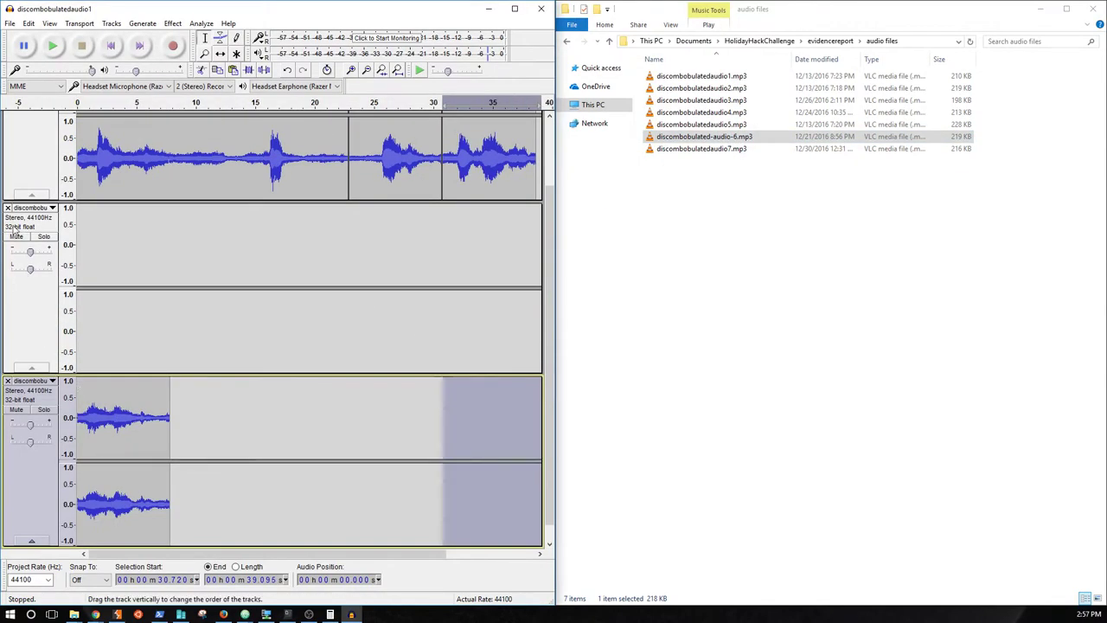
{"action": "left_click_drag", "start_coordinate": [171, 360], "coordinate": [76, 359]}
{"action": "key", "text": "Delete"}
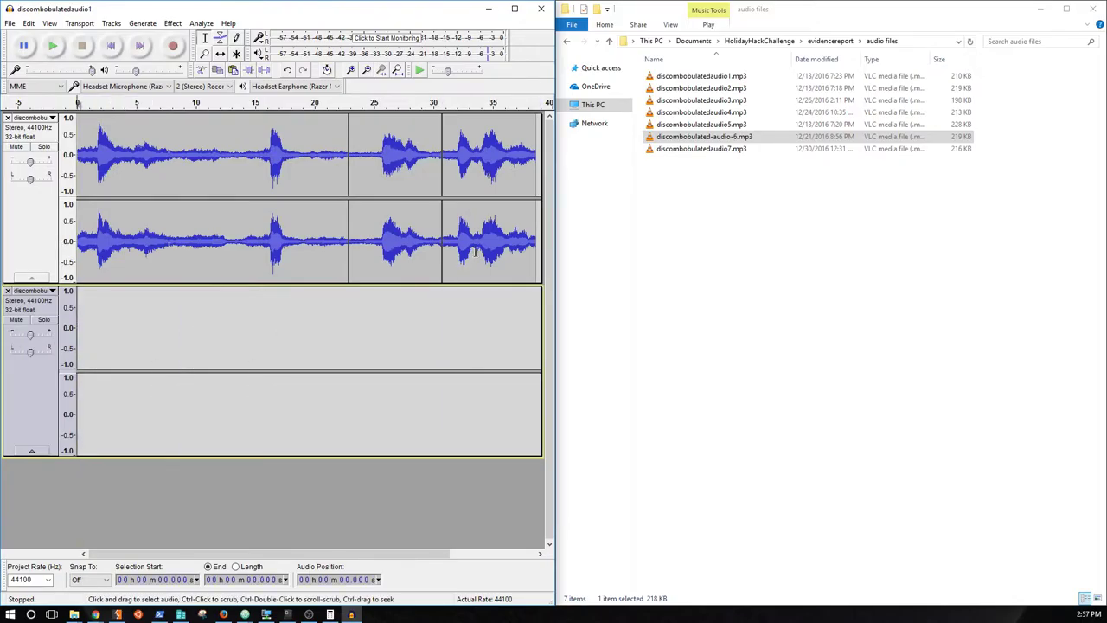
{"action": "left_click", "coordinate": [533, 245]}
{"action": "left_click_drag", "start_coordinate": [532, 245], "coordinate": [631, 216]}
{"action": "left_click", "coordinate": [703, 142]}
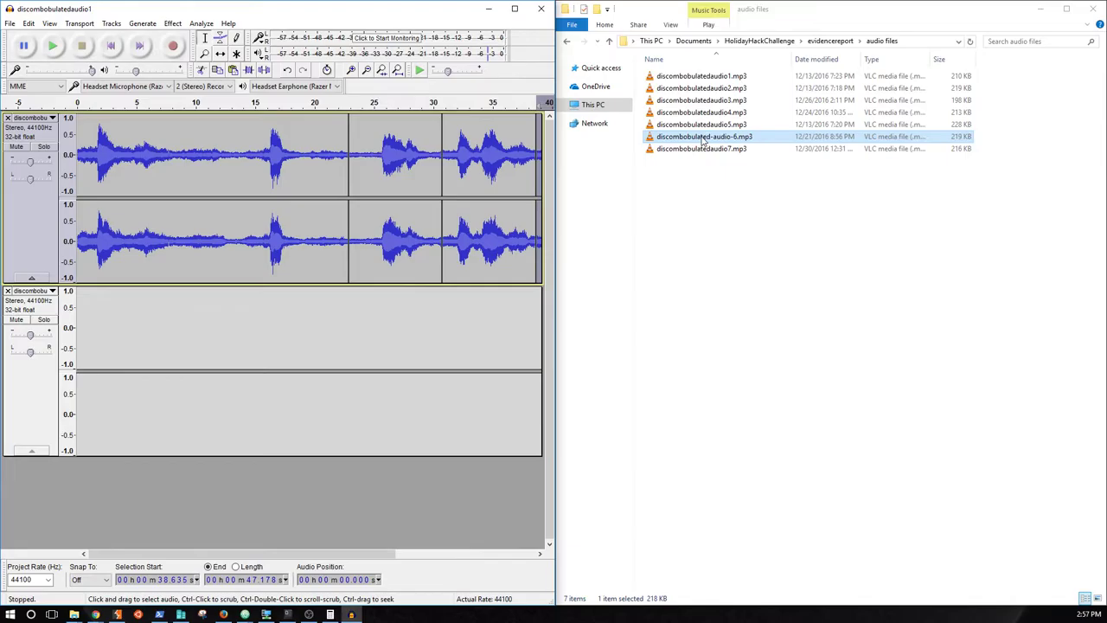
{"action": "left_click", "coordinate": [8, 291]}
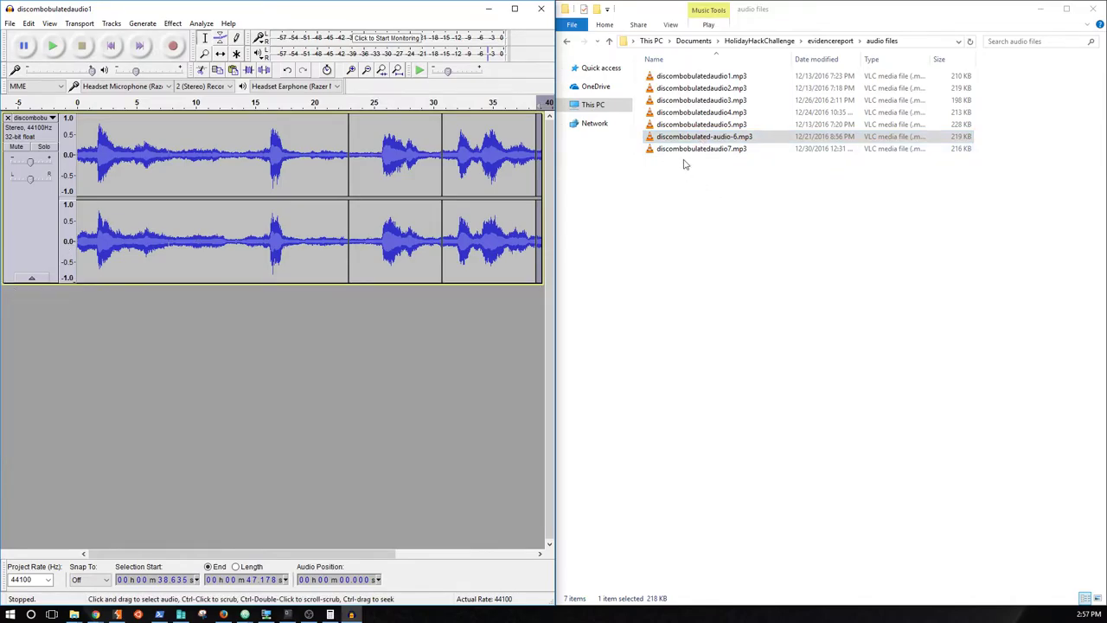
Append discombobulatedaudio7.mp3 and join the remaining splits into one clip.
{"action": "left_click_drag", "start_coordinate": [696, 148], "coordinate": [259, 389]}
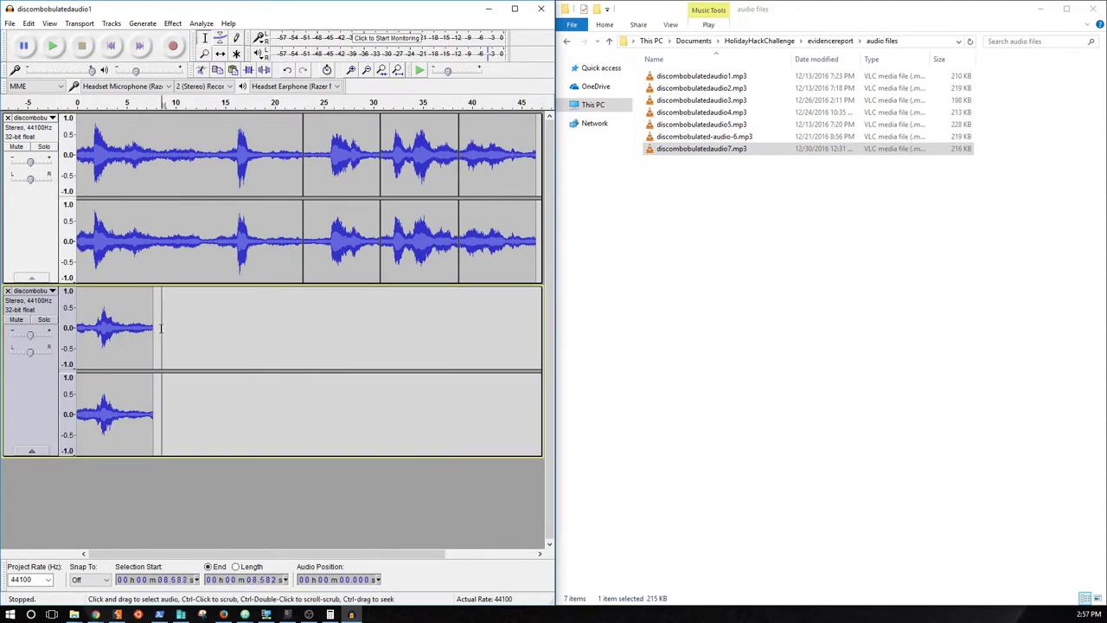
{"action": "double_click", "coordinate": [160, 328]}
{"action": "key", "text": "Delete"}
{"action": "left_click_drag", "start_coordinate": [538, 248], "coordinate": [564, 269]}
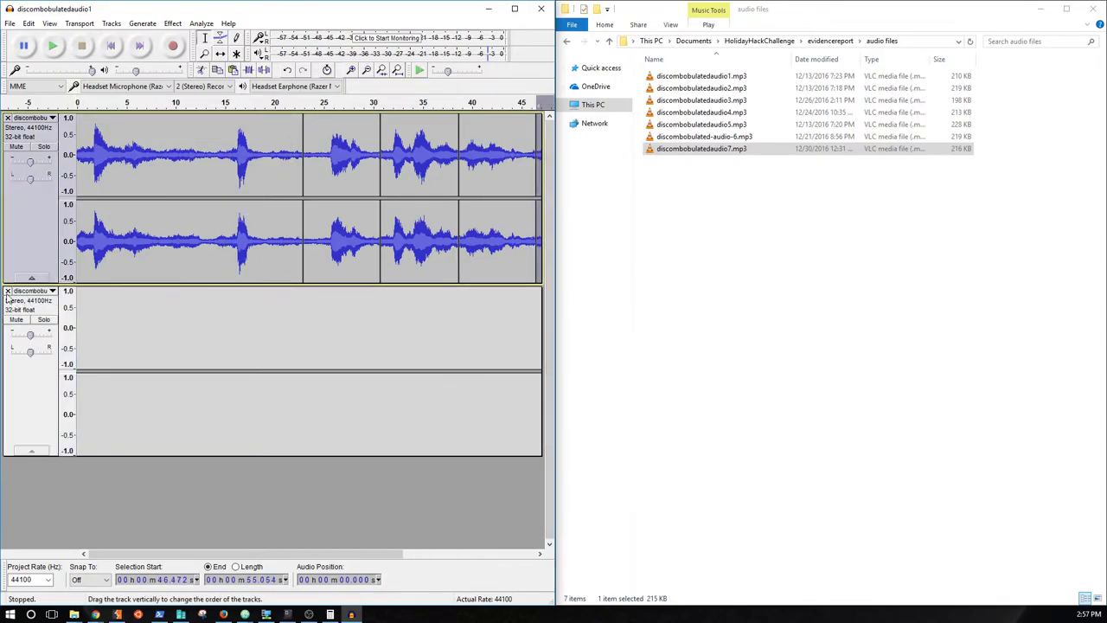
{"action": "left_click", "coordinate": [7, 291]}
{"action": "left_click", "coordinate": [303, 229]}
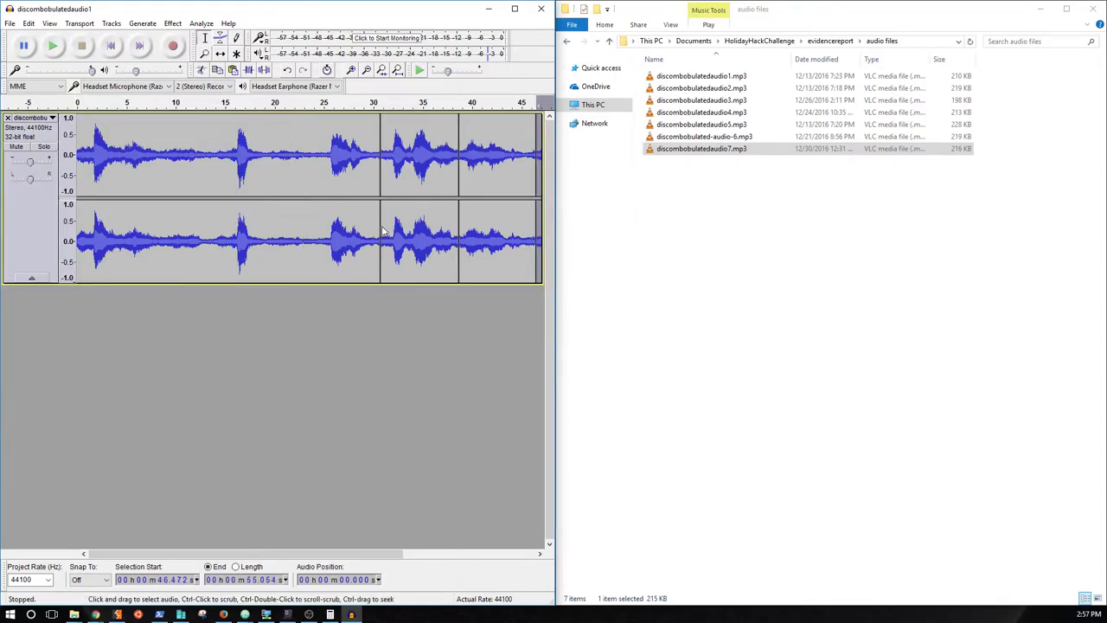
{"action": "left_click", "coordinate": [380, 230]}
{"action": "left_click", "coordinate": [458, 227]}
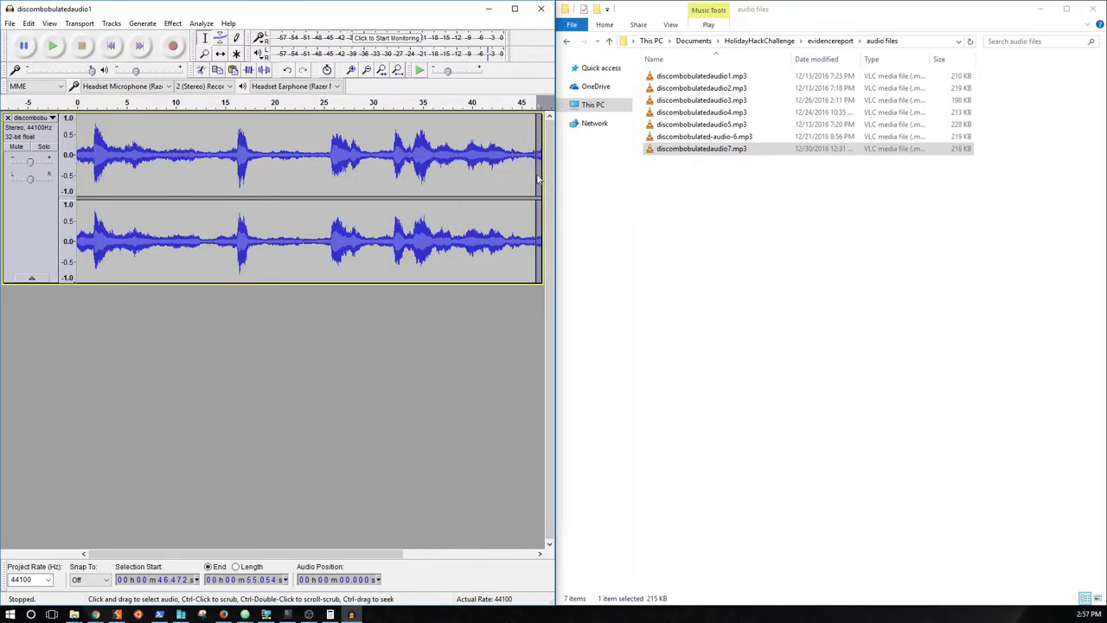
Apply a 400% Change Tempo to the joined track, shrinking it to about 11 seconds.
{"action": "left_click", "coordinate": [369, 71]}
{"action": "left_click", "coordinate": [386, 154]}
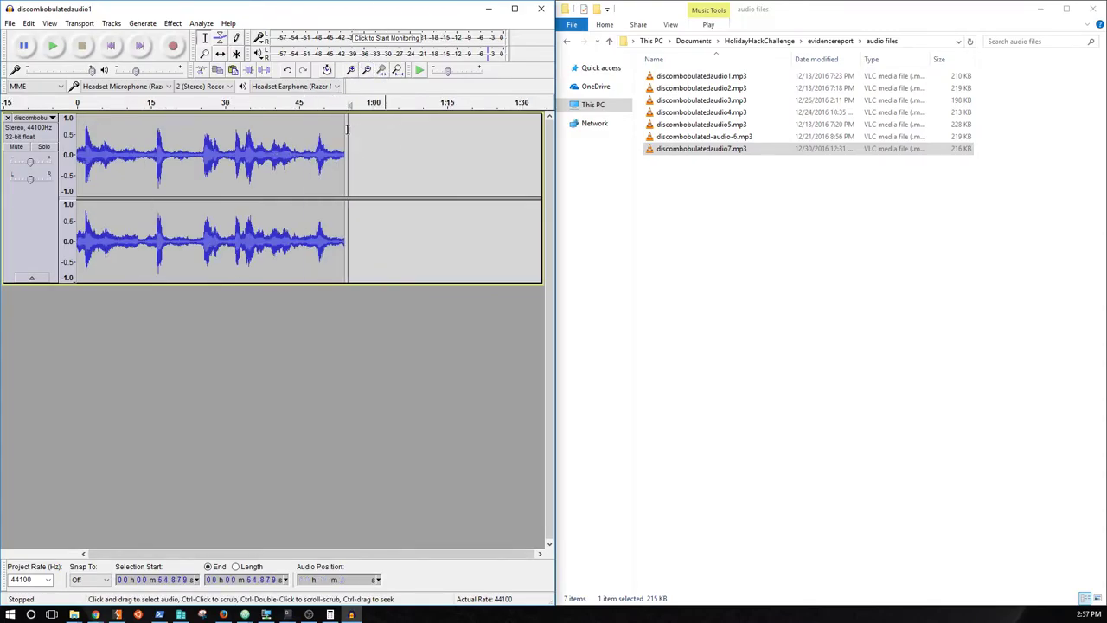
{"action": "left_click_drag", "start_coordinate": [367, 148], "coordinate": [363, 150]}
{"action": "left_click", "coordinate": [354, 164]}
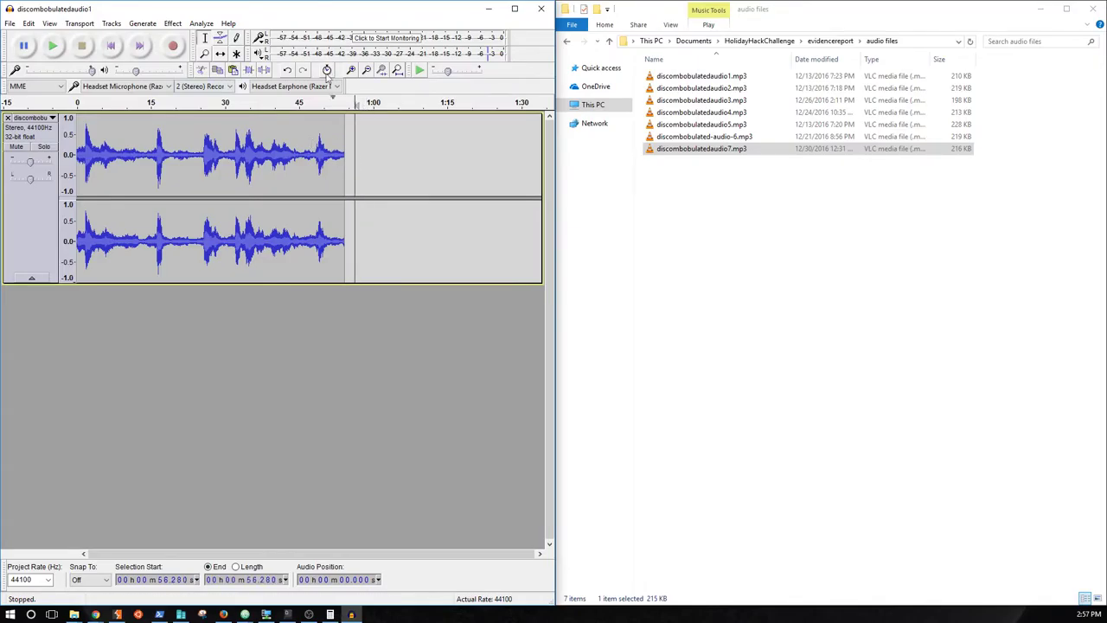
{"action": "left_click", "coordinate": [175, 23]}
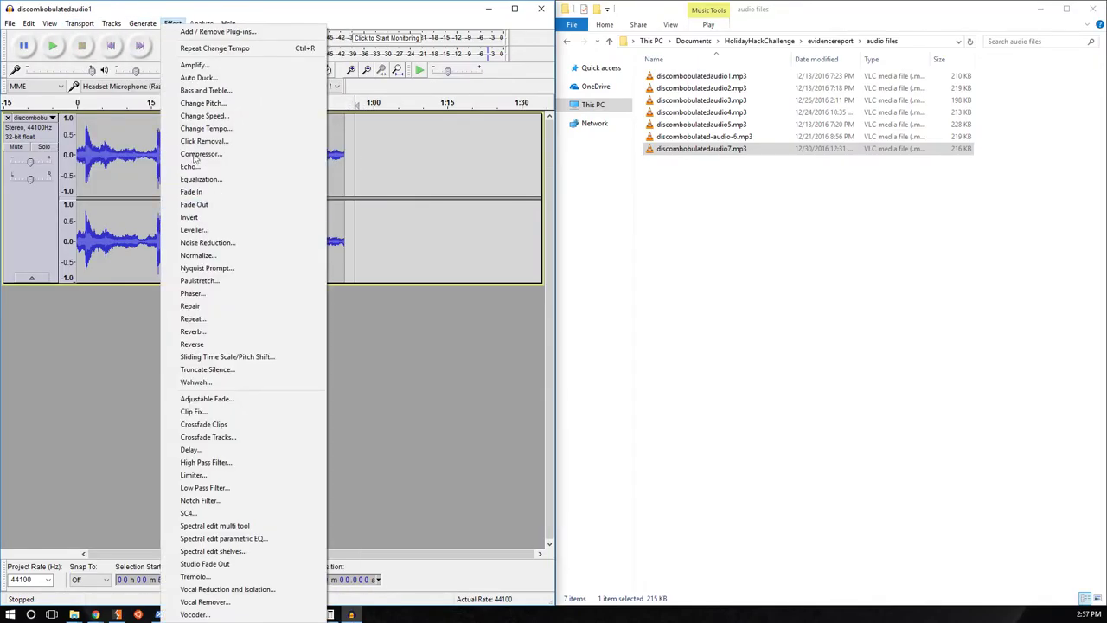
{"action": "left_click", "coordinate": [229, 128]}
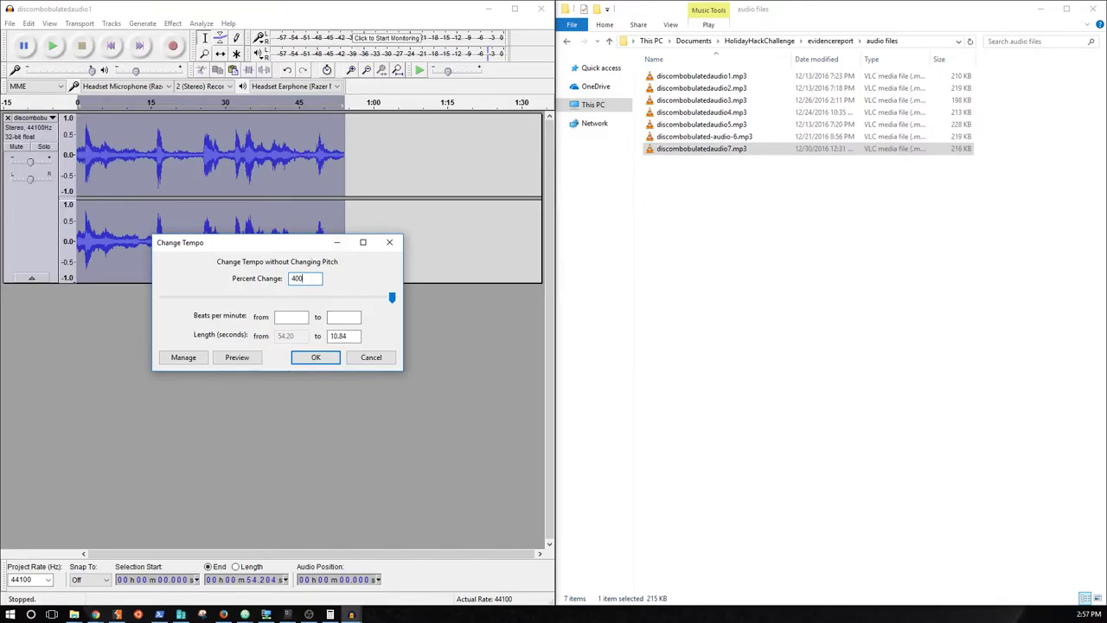
{"action": "left_click", "coordinate": [306, 357]}
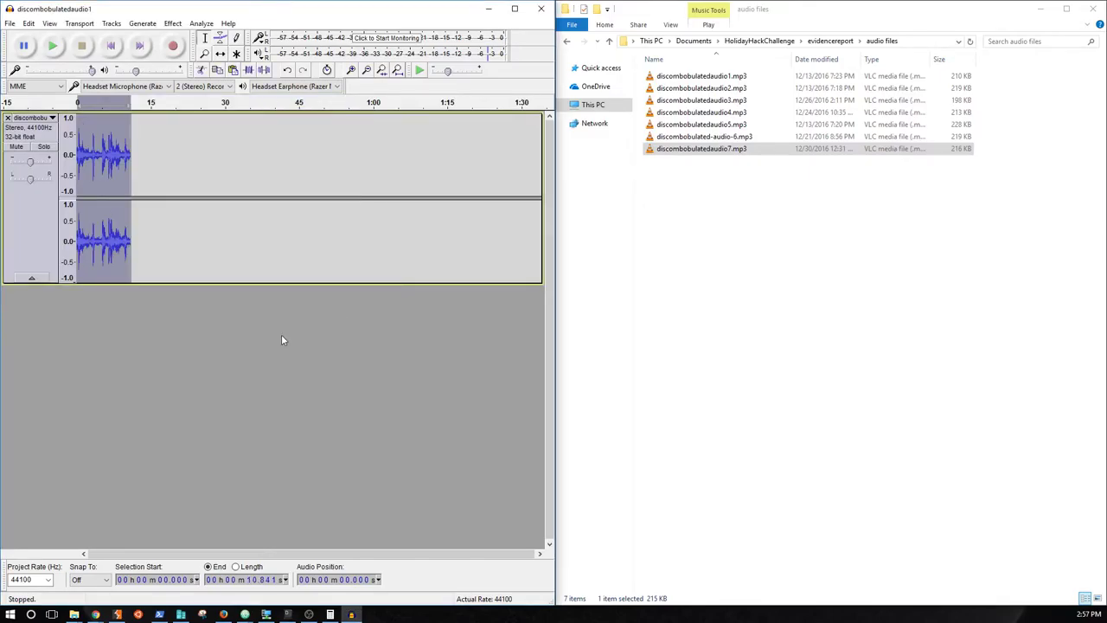
Play the shortened track from the start, then stop.
{"action": "left_click", "coordinate": [159, 171]}
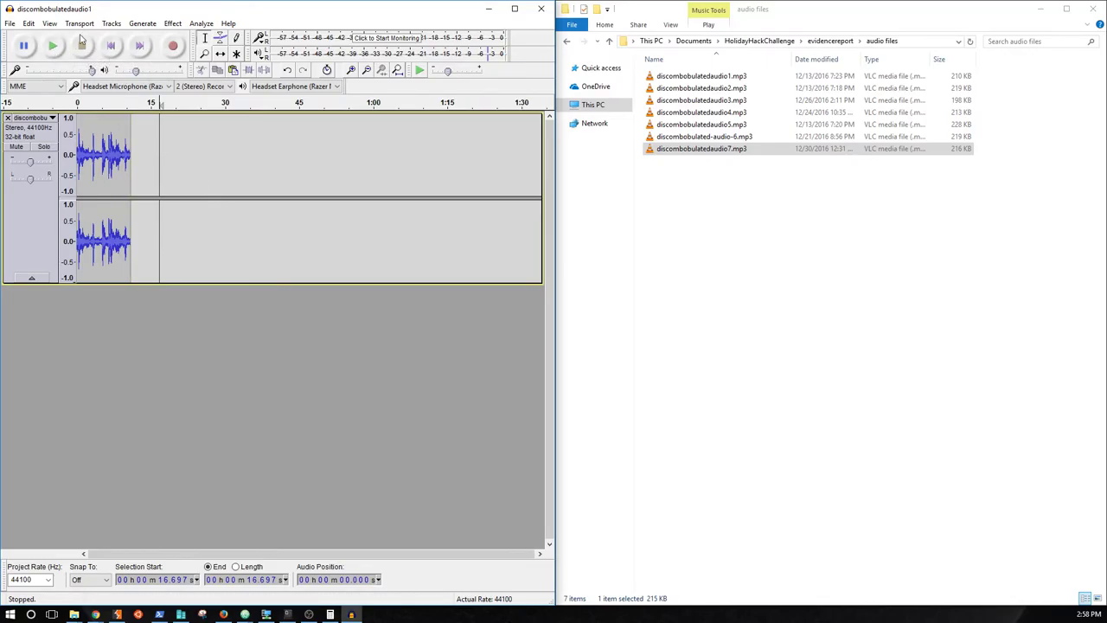
{"action": "left_click", "coordinate": [119, 45]}
{"action": "left_click", "coordinate": [53, 45]}
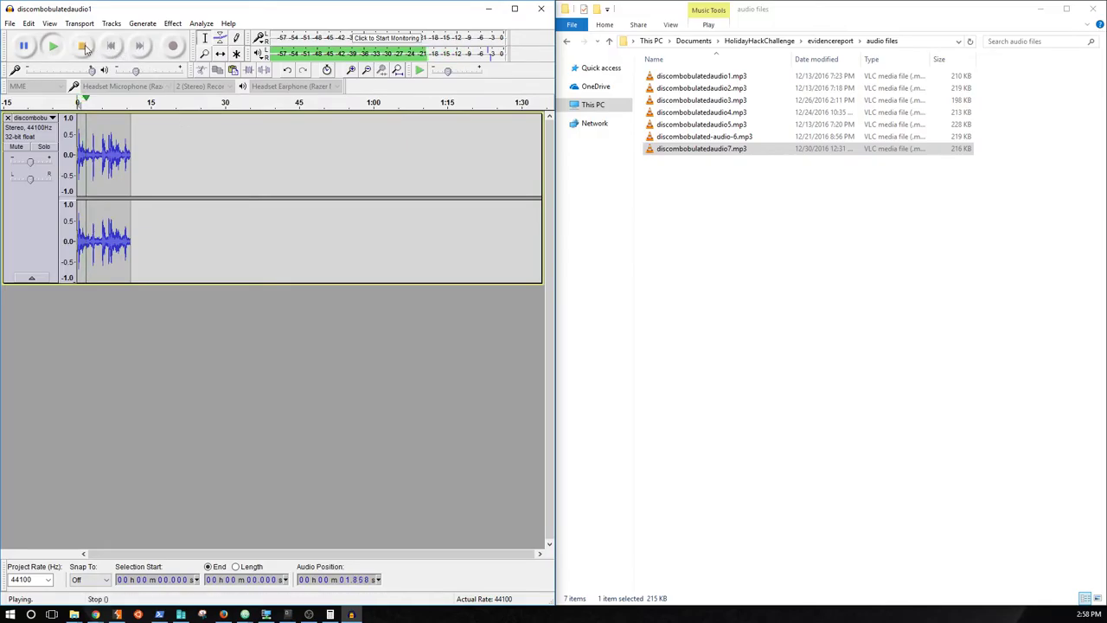
{"action": "left_click", "coordinate": [111, 45]}
Apply a further 100% tempo increase, bringing the track to about 5.4 seconds.
{"action": "left_click", "coordinate": [173, 22]}
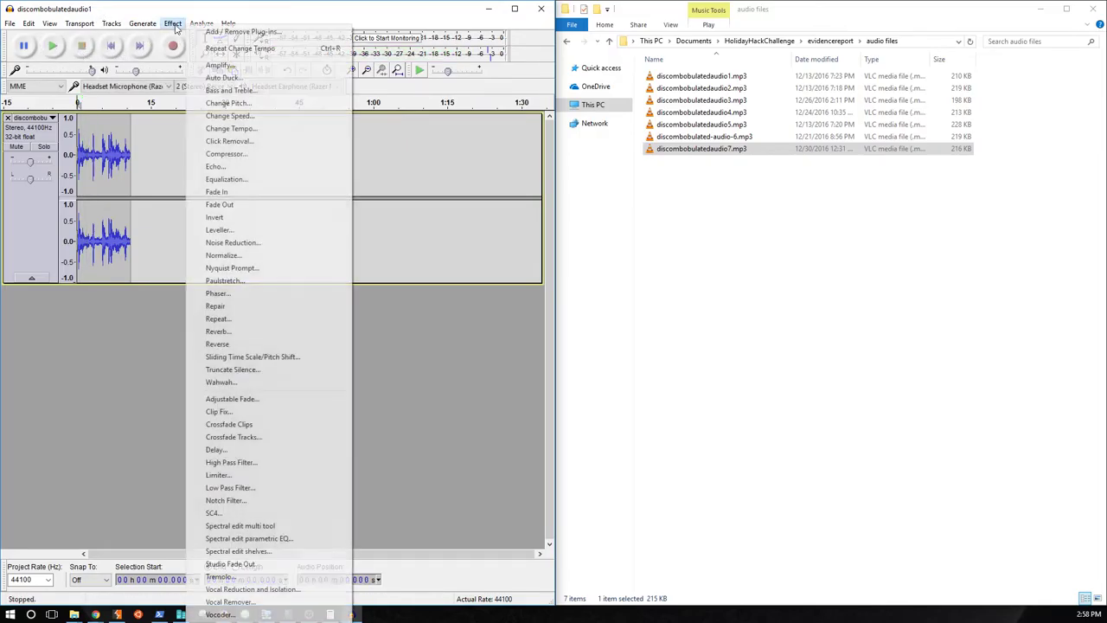
{"action": "left_click", "coordinate": [260, 129]}
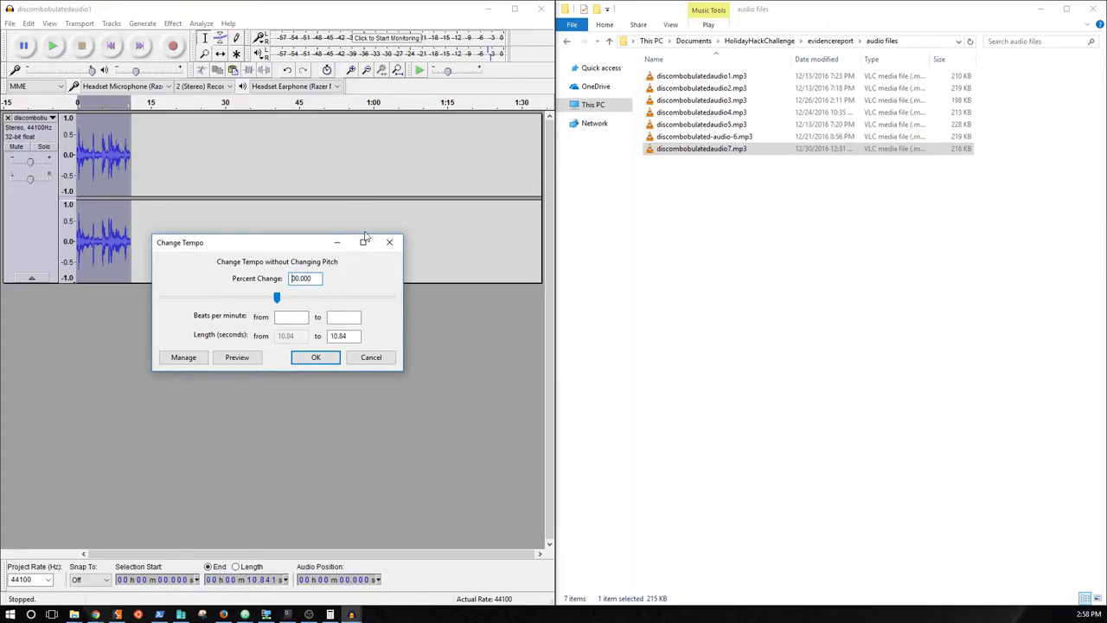
{"action": "type", "text": "100.000"}
{"action": "left_click", "coordinate": [323, 360]}
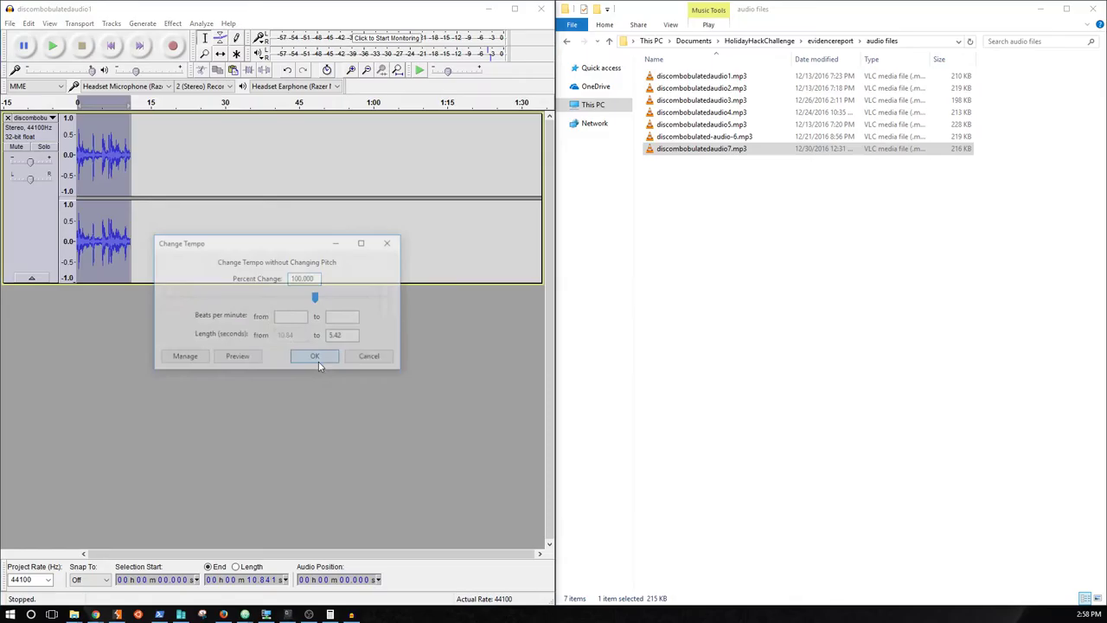
{"action": "left_click", "coordinate": [58, 46]}
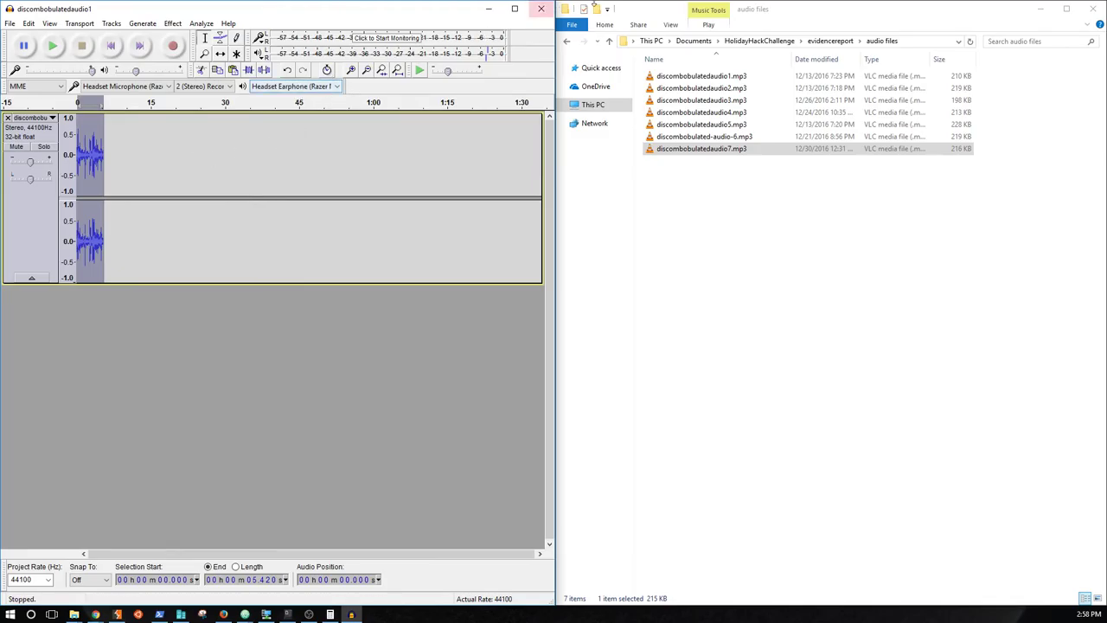
Narrow the Audacity window, then play the final track from the start and stop.
{"action": "left_click_drag", "start_coordinate": [566, 79], "coordinate": [548, 82]}
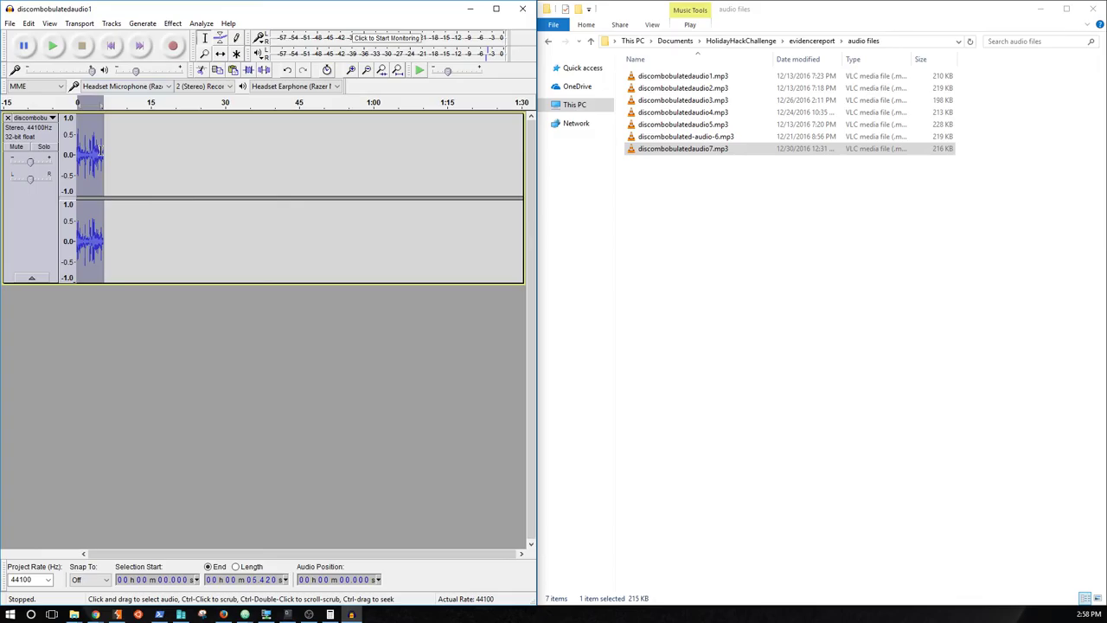
{"action": "left_click", "coordinate": [110, 146]}
{"action": "left_click", "coordinate": [110, 46]}
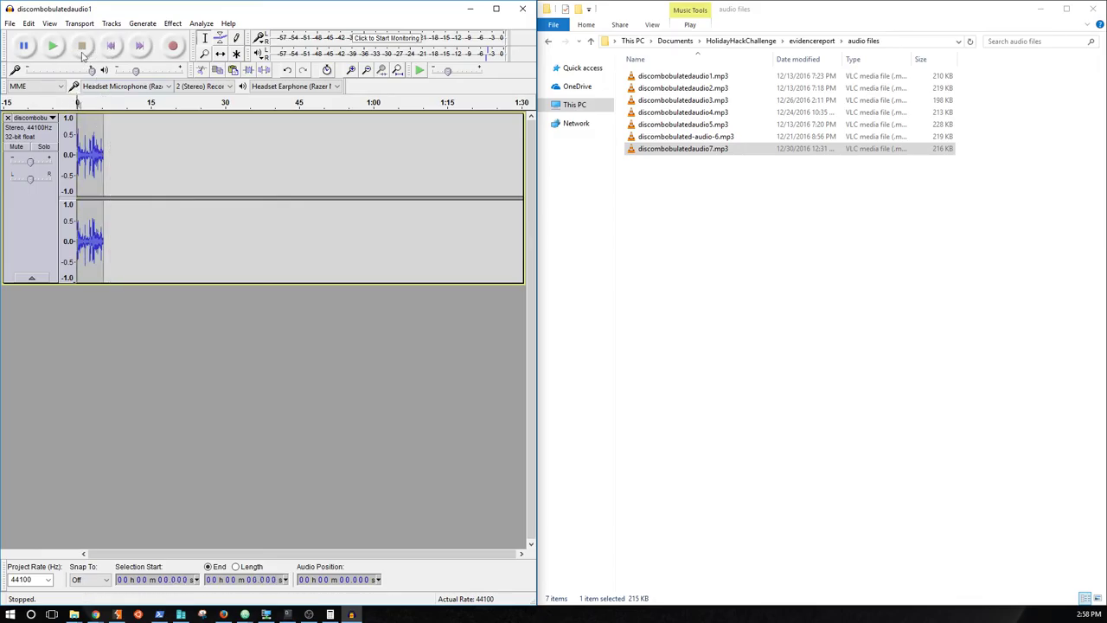
{"action": "left_click", "coordinate": [53, 46]}
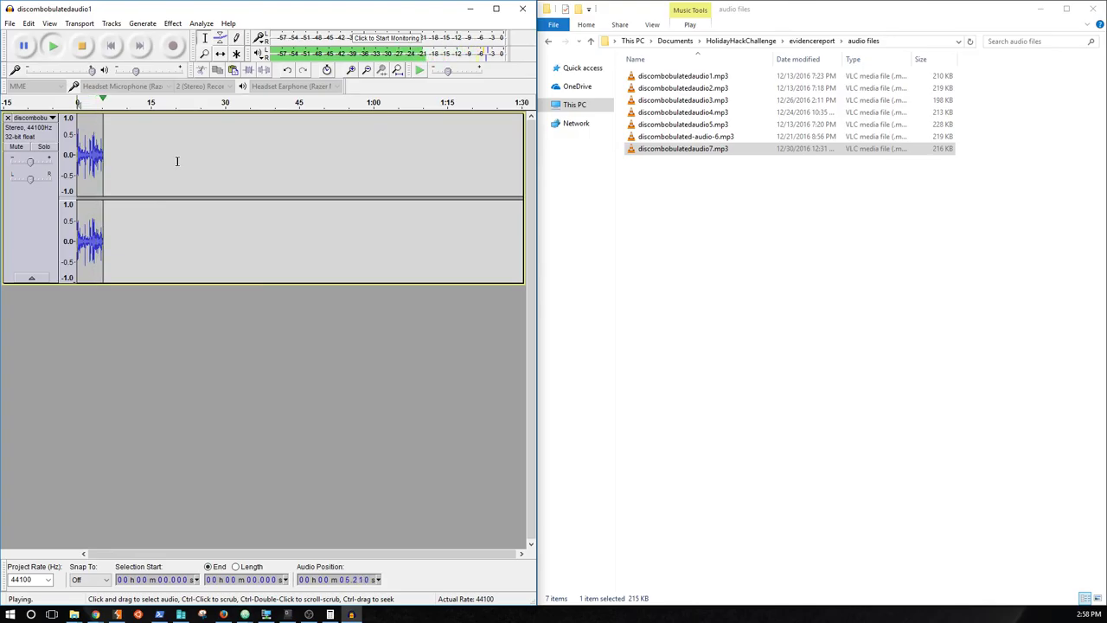
{"action": "left_click", "coordinate": [81, 46]}
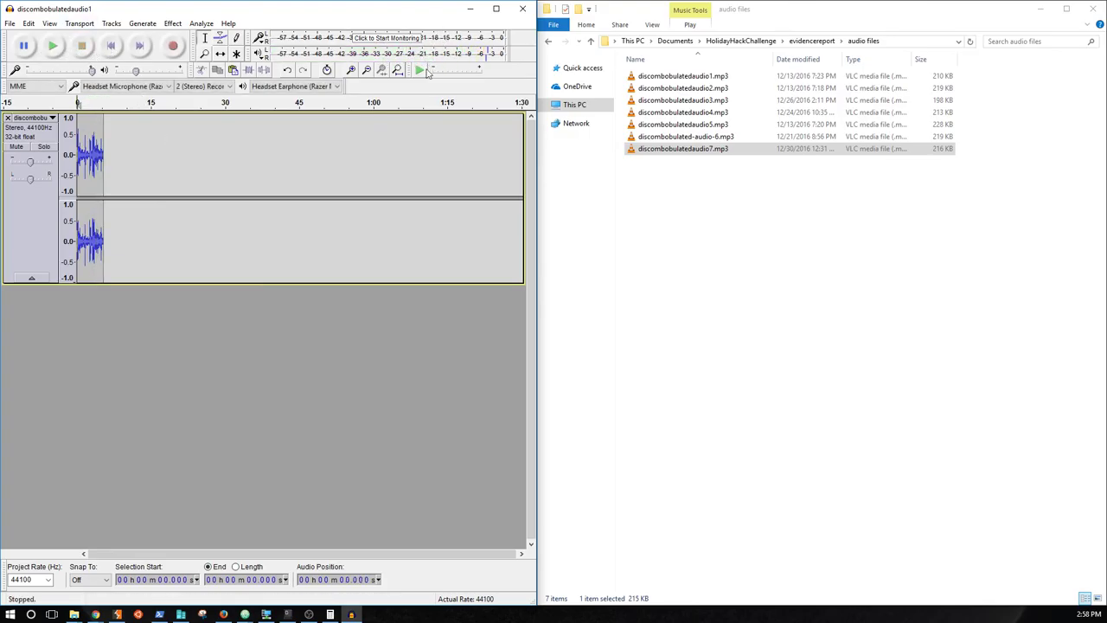